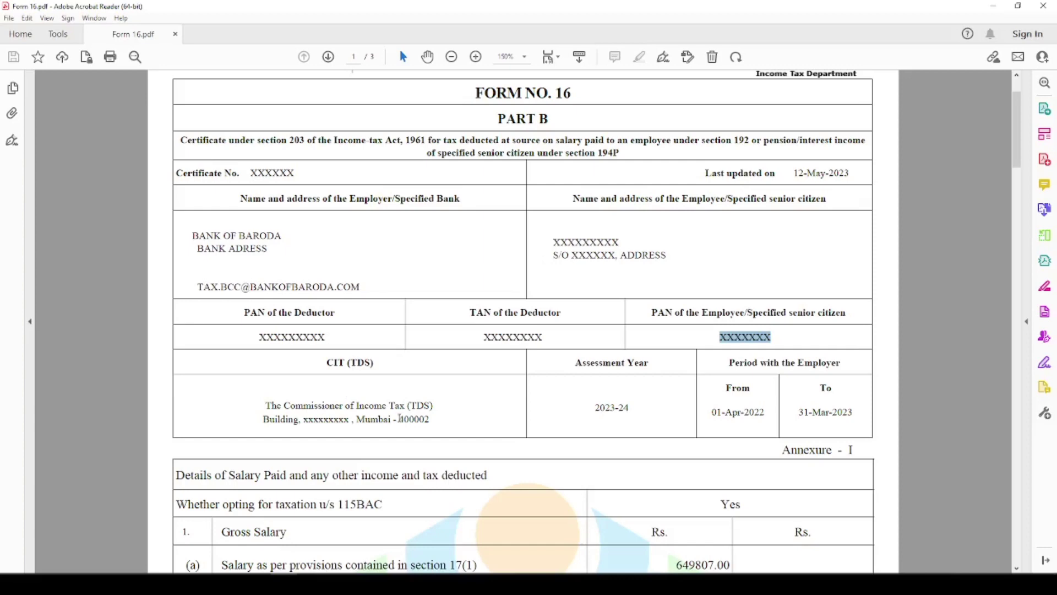
Examine the Form 16 header at a larger zoom, covering the assessment year, the period with the employer and the start of Annexure - I
left_click_drag(597, 409, 633, 406)
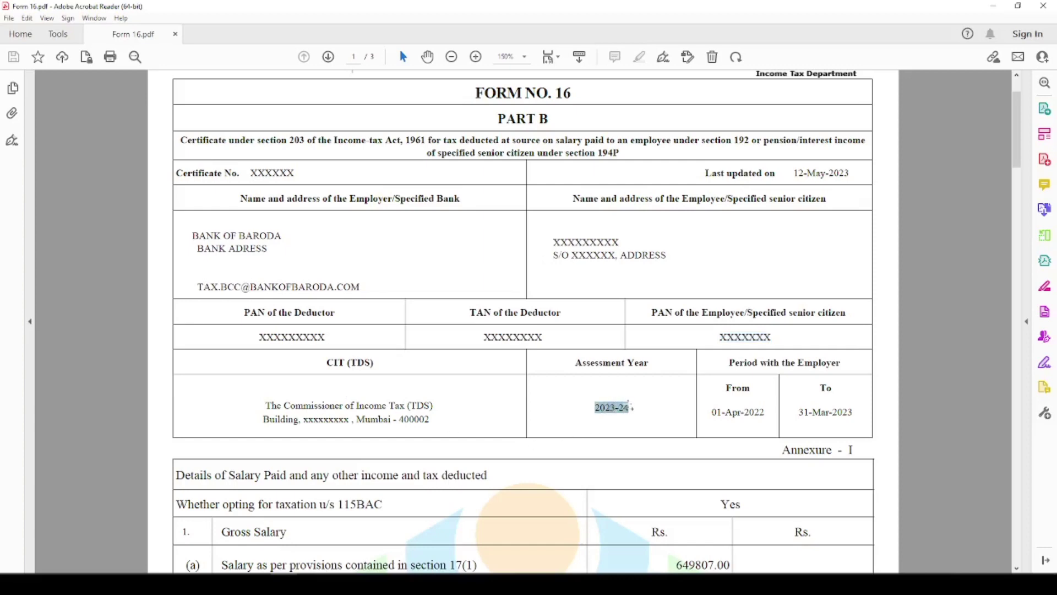
left_click(648, 406)
left_click(476, 57)
scroll(704, 297, "down", 4)
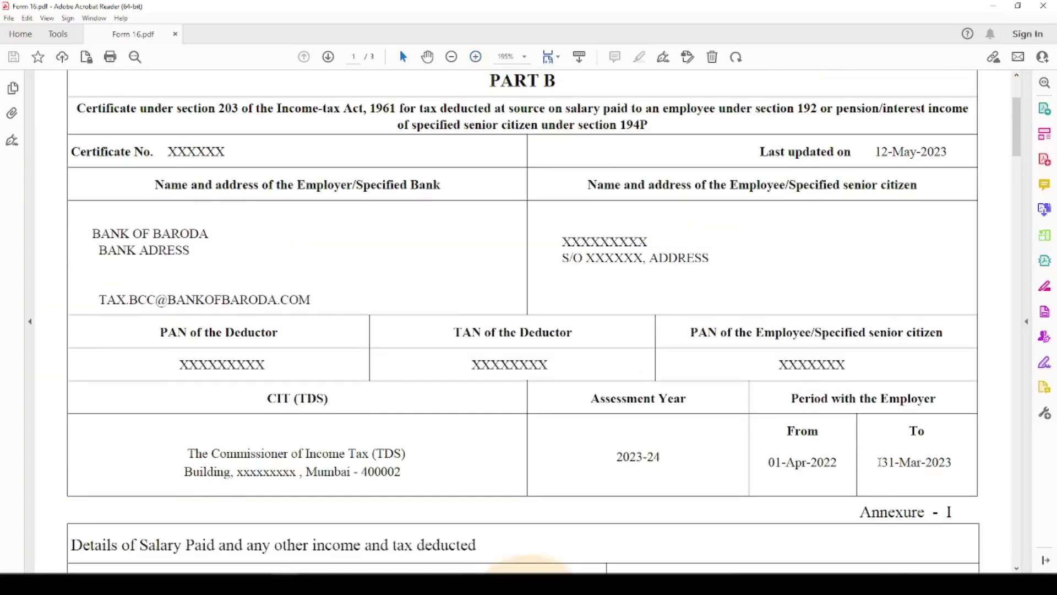
scroll(821, 401, "down", 2)
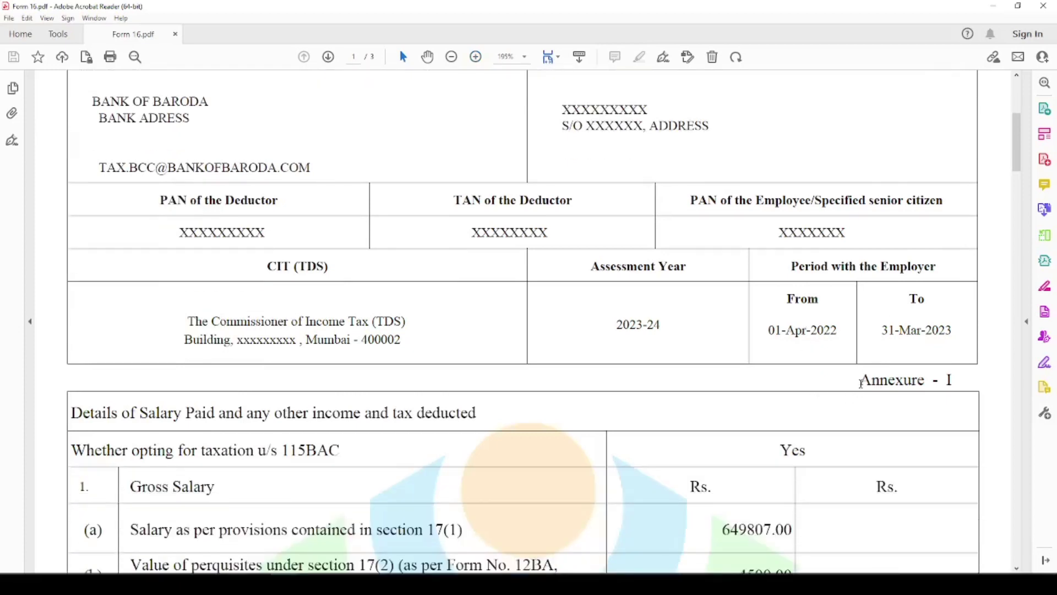
left_click_drag(861, 382, 944, 375)
scroll(682, 402, "down", 3)
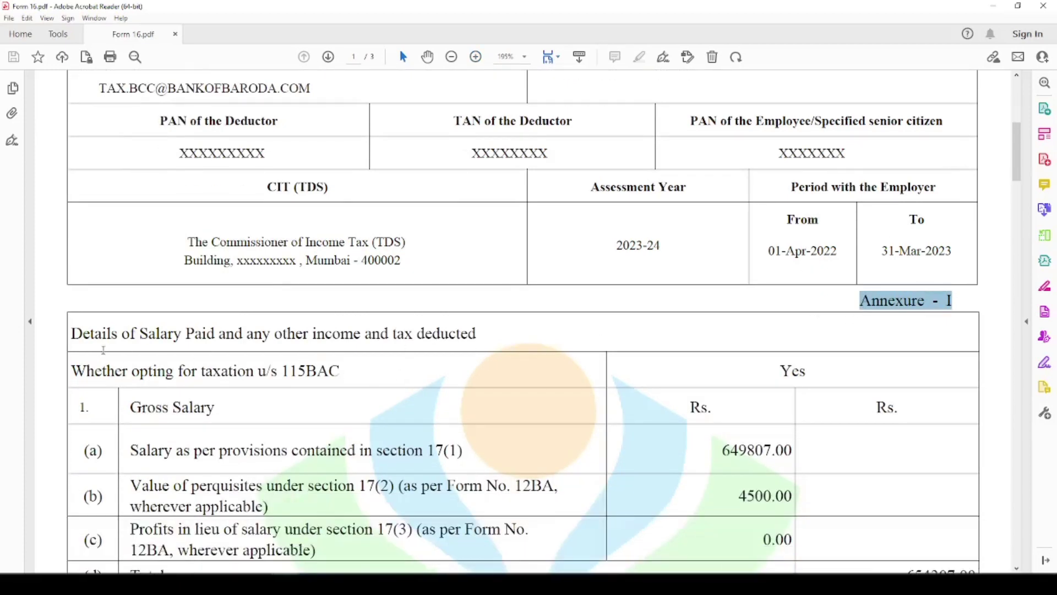
scroll(210, 346, "down", 1)
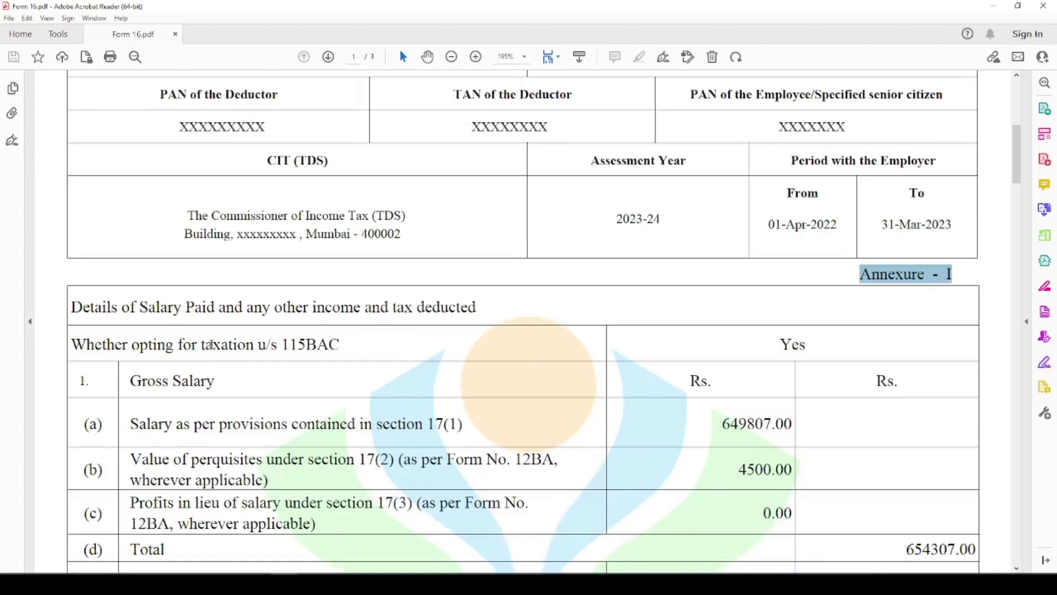
Review the 115BAC taxation option and the gross salary lines under sections 17(1), 17(2) and 17(3) in Form 16
left_click_drag(80, 342, 287, 348)
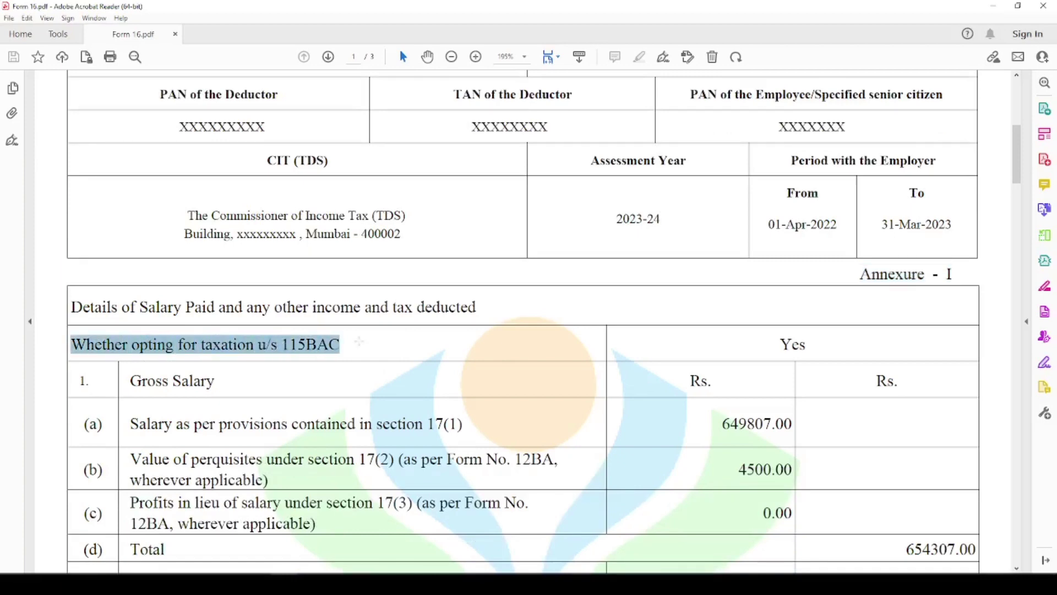
left_click(370, 337)
left_click(340, 345)
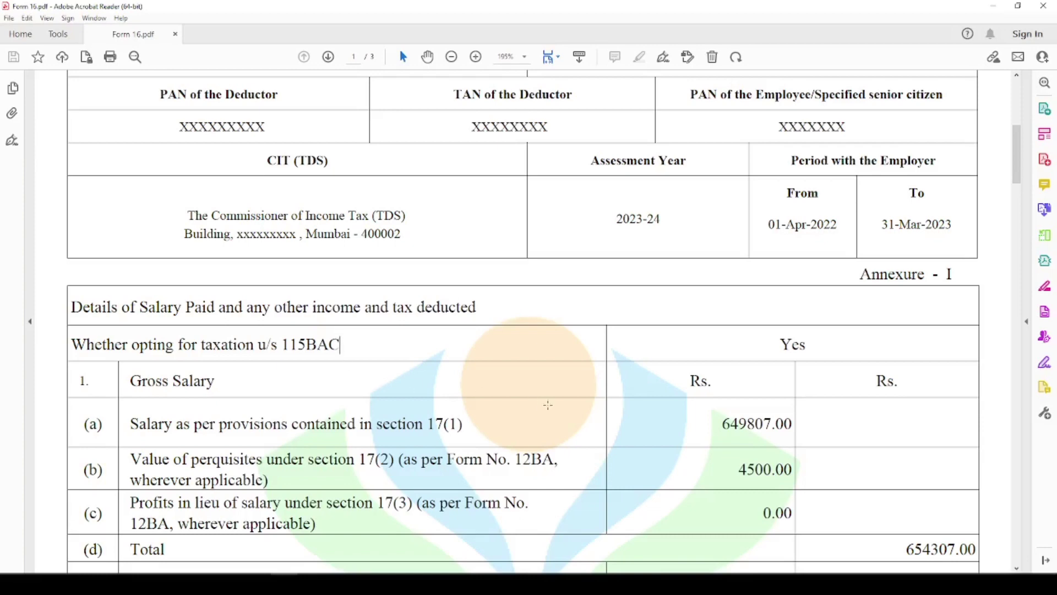
scroll(463, 353, "down", 5)
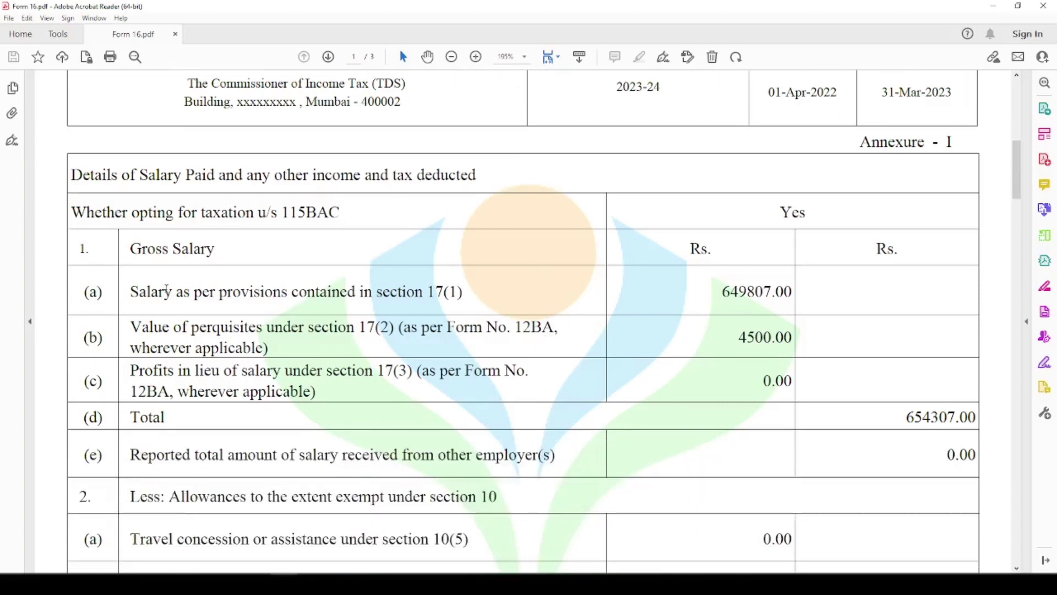
left_click_drag(132, 291, 390, 327)
left_click_drag(376, 370, 422, 371)
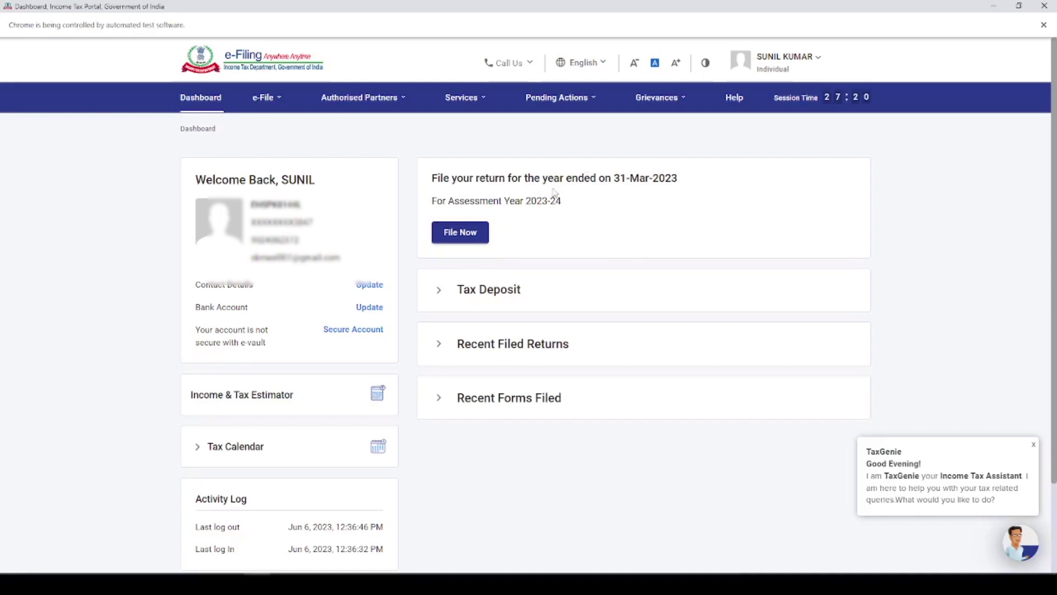
Switch to the e-Filing portal and proceed to the Annual Information Statement (AIS) page on the Compliance Portal
left_click(473, 100)
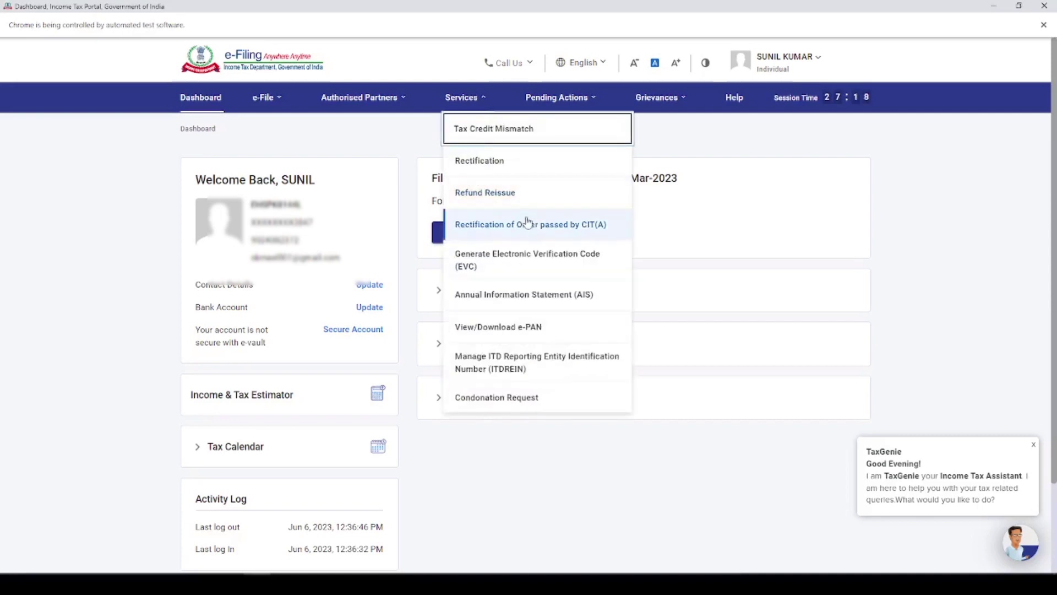
left_click(546, 294)
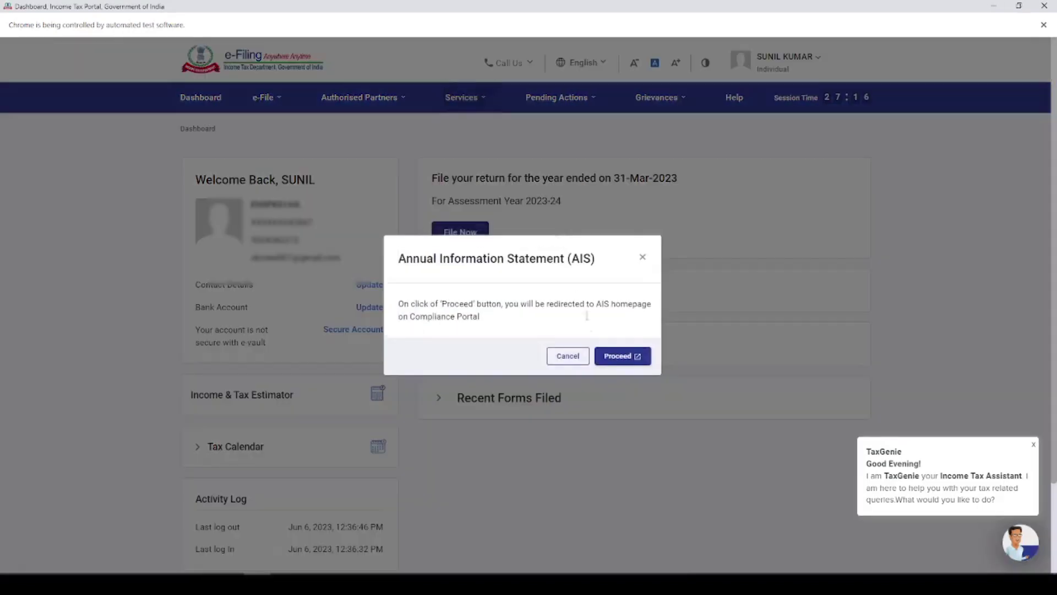
left_click(612, 356)
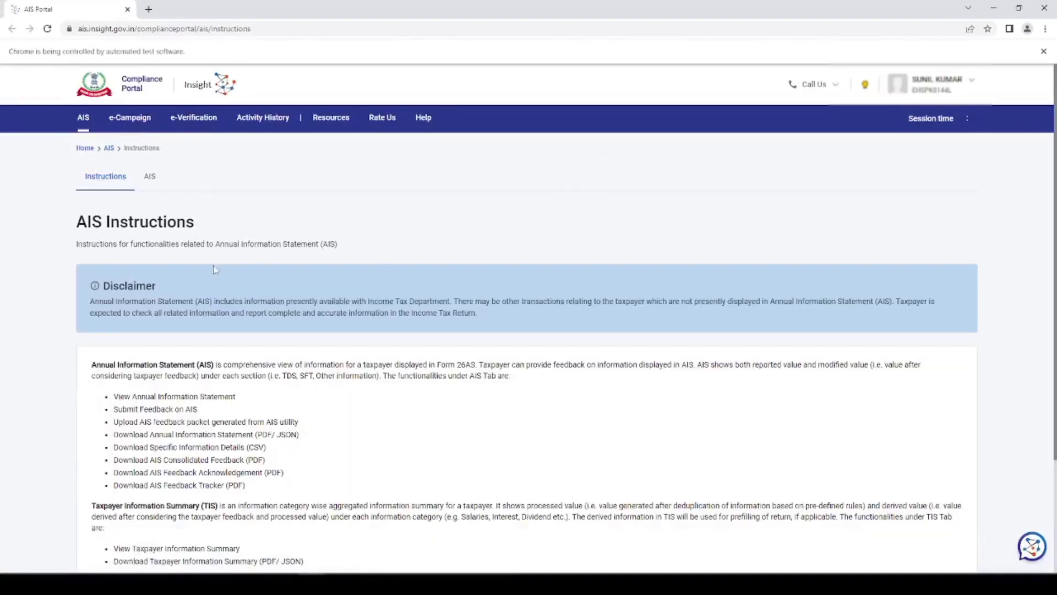
left_click(150, 181)
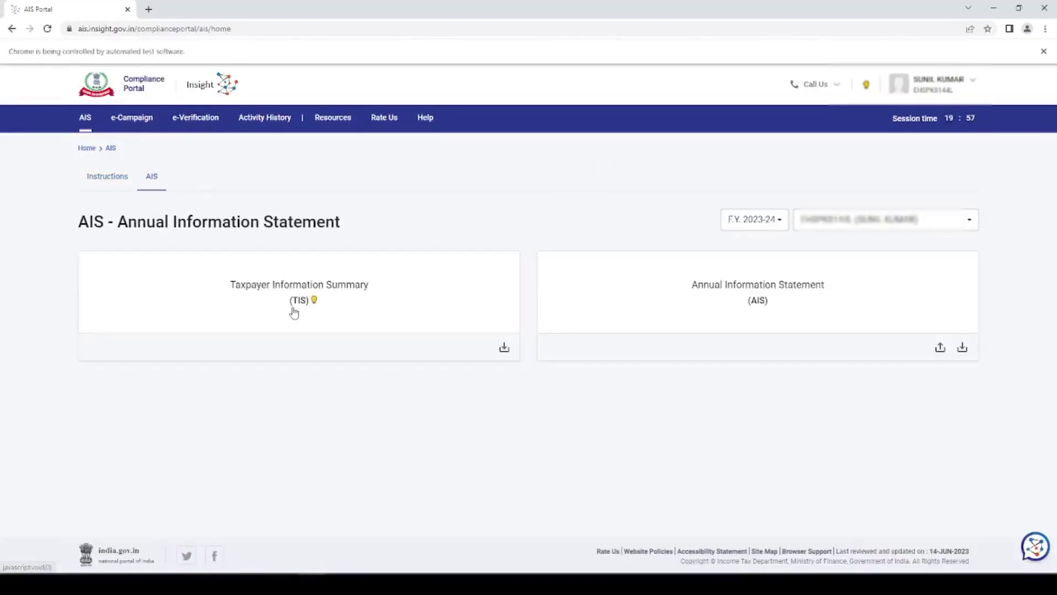
Set the financial year to F.Y. 2022-23 and open the Taxpayer Information Summary (TIS)
left_click(753, 223)
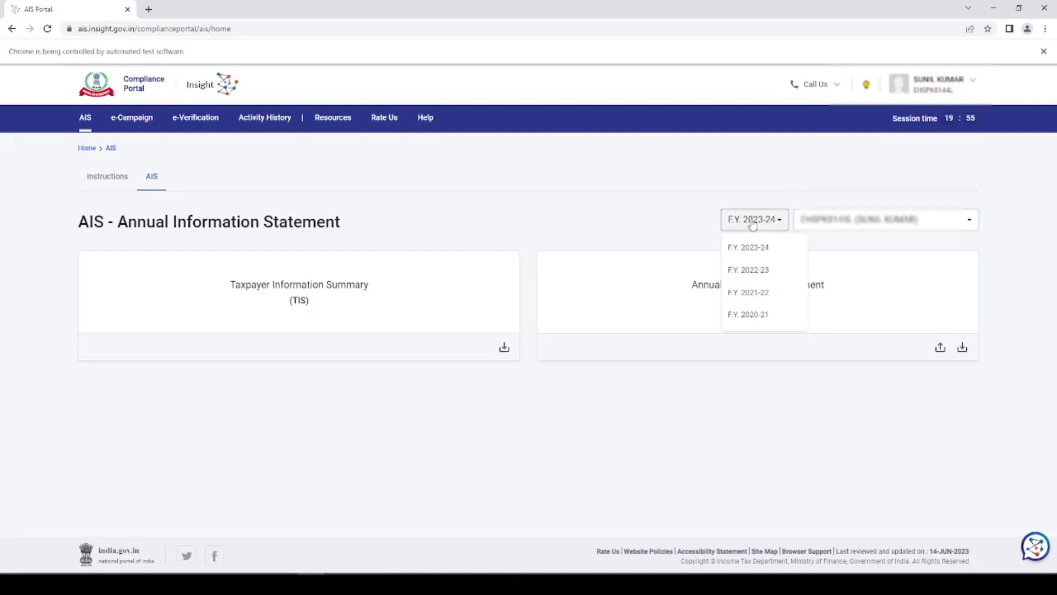
left_click(754, 270)
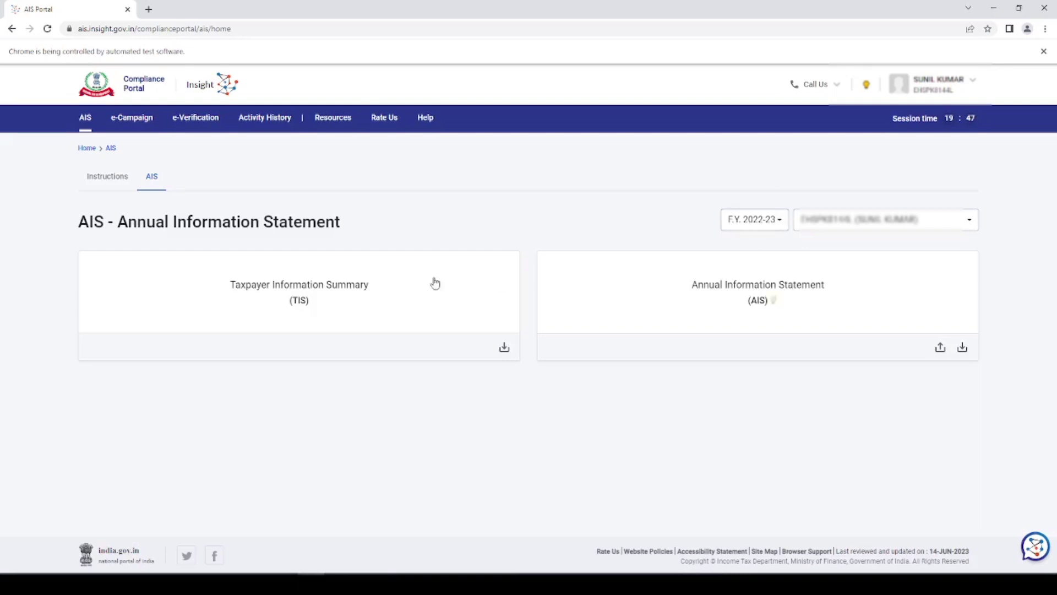
left_click(302, 296)
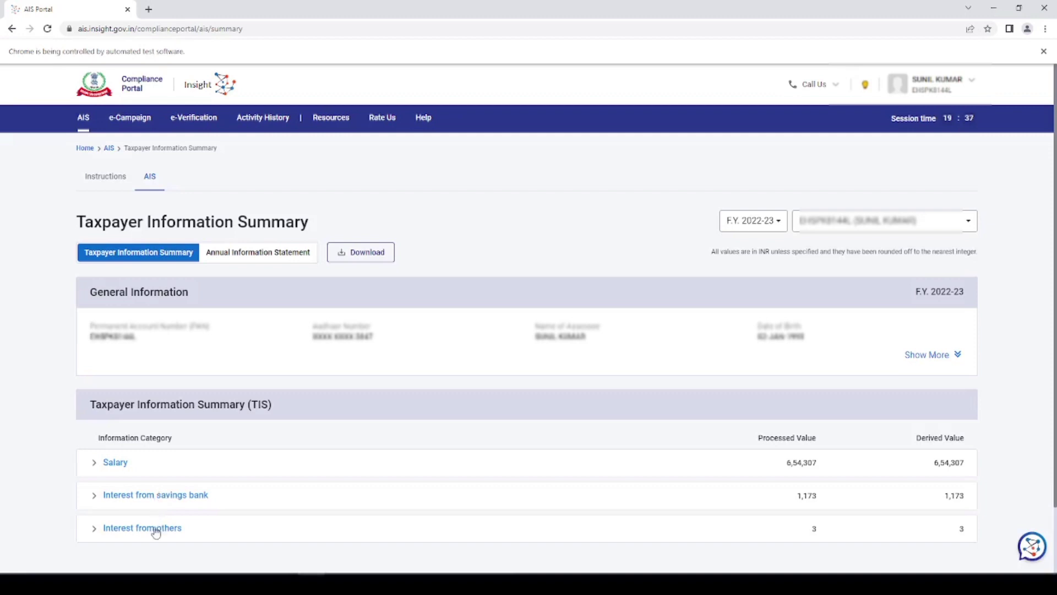
Switch to the Form 16 PDF in Acrobat Reader, check its gross salary components and total, and return to the Taxpayer Information Summary for comparison
left_click(284, 537)
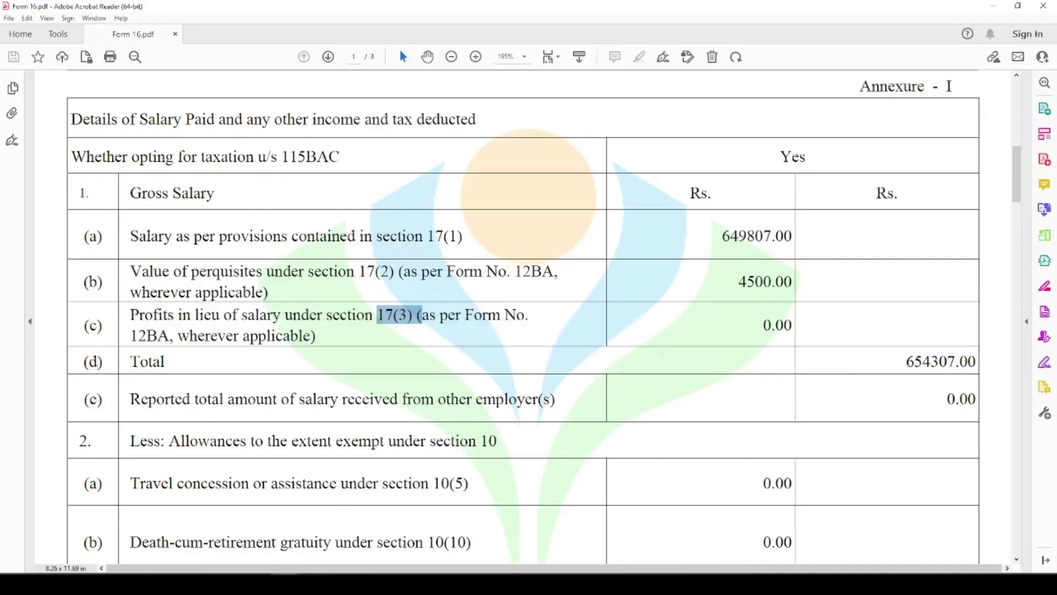
left_click_drag(903, 361, 974, 362)
left_click_drag(722, 236, 696, 311)
left_click(697, 311)
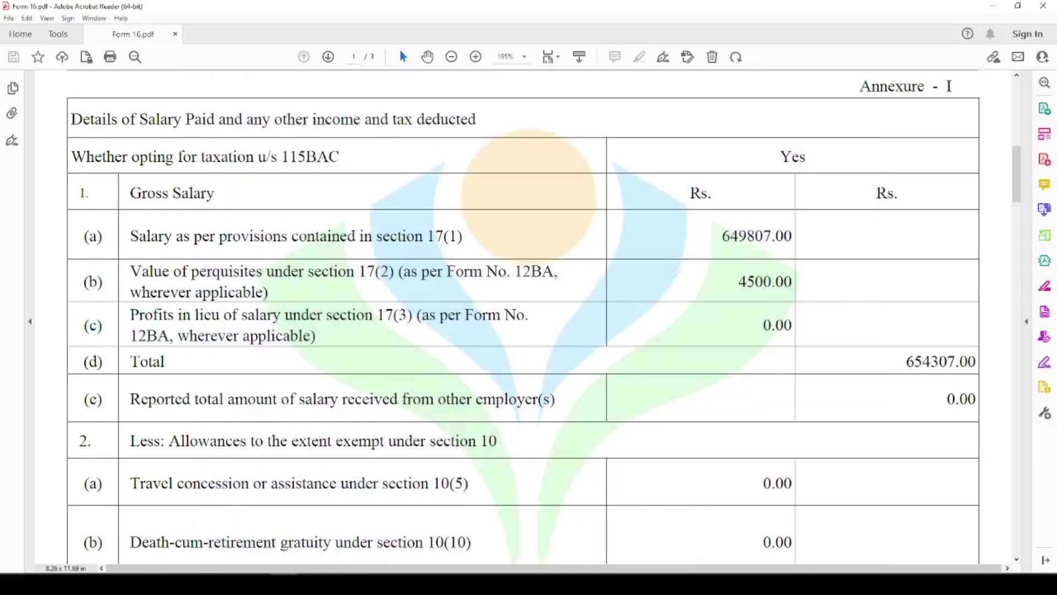
left_click_drag(901, 362, 961, 362)
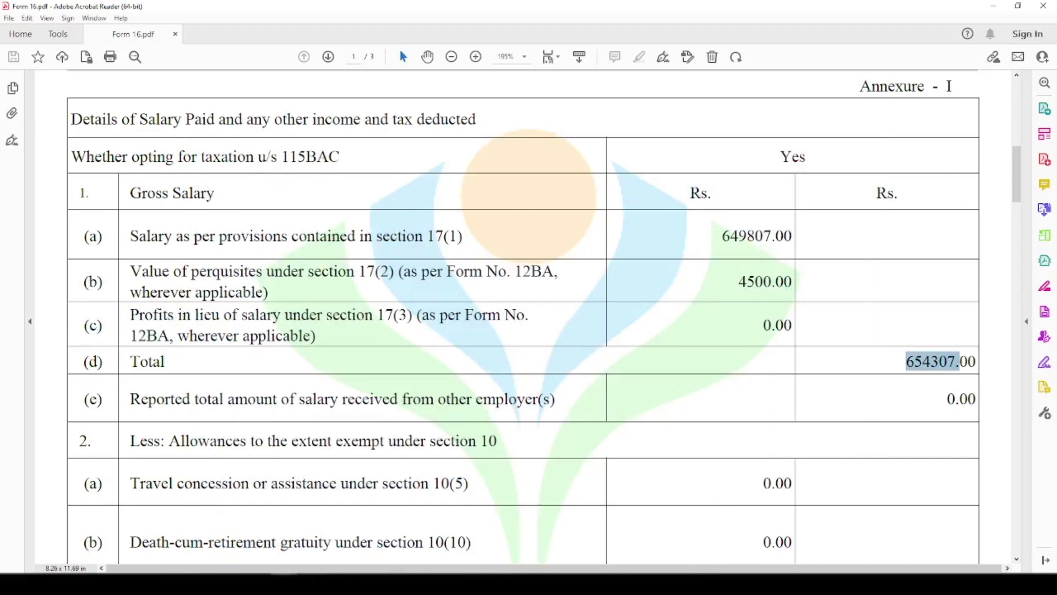
key("alt+Tab")
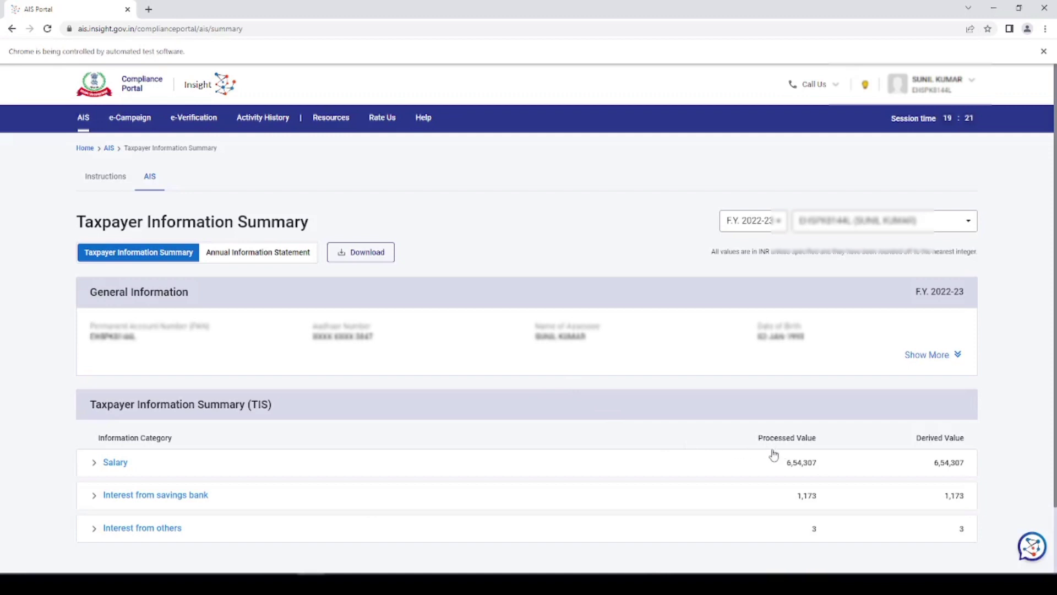
Log out of the Compliance Portal and confirm the logout
left_click(946, 83)
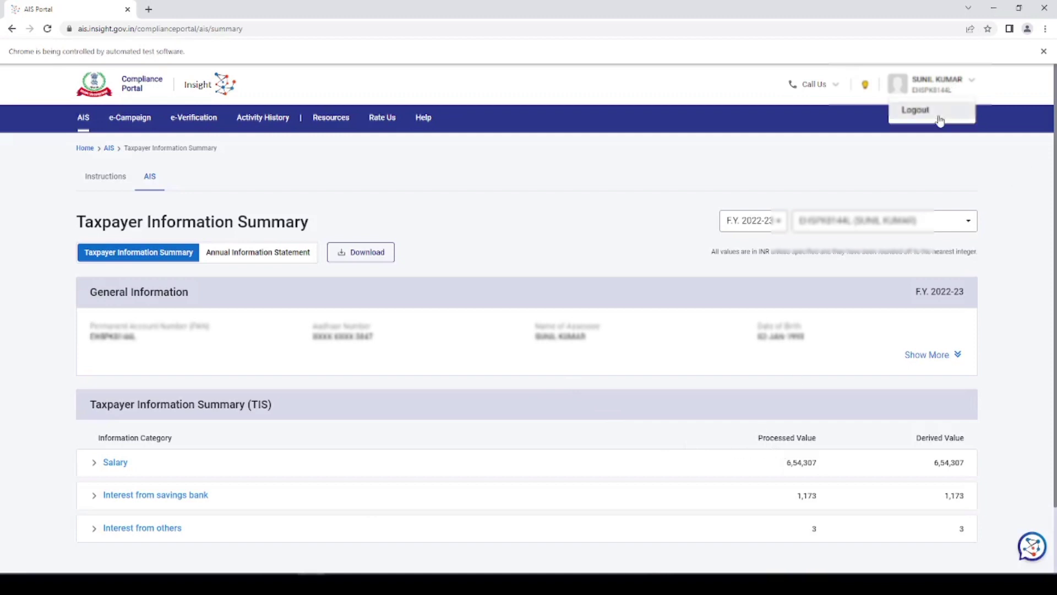
left_click(939, 119)
left_click(547, 338)
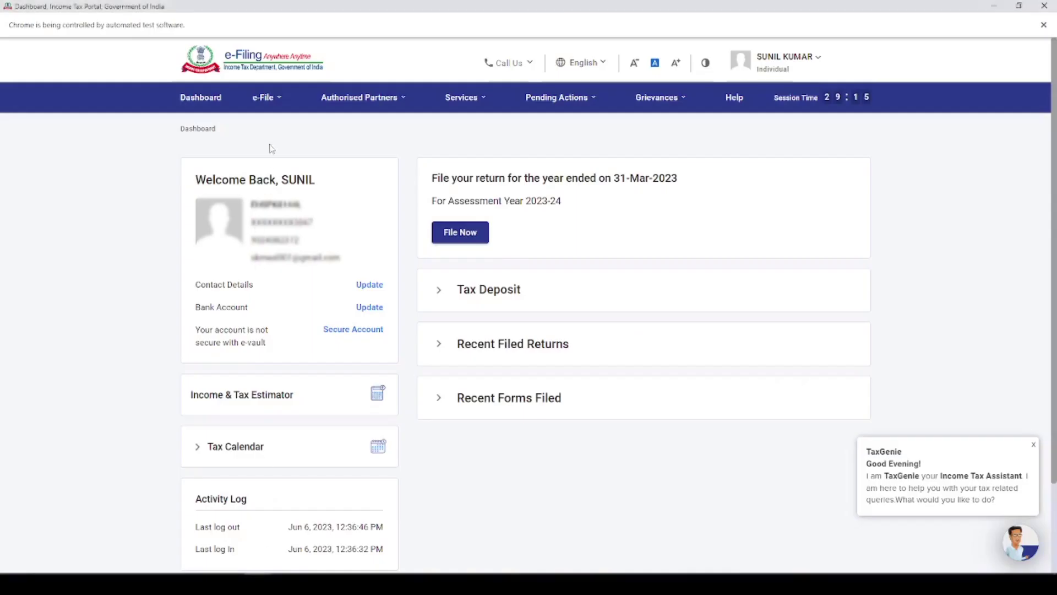
Open the Form 26AS tax credit page on TRACES from the e-Filing portal, accepting the disclaimer and the Form 16/16A usage agreement
left_click(264, 97)
mouse_move(293, 132)
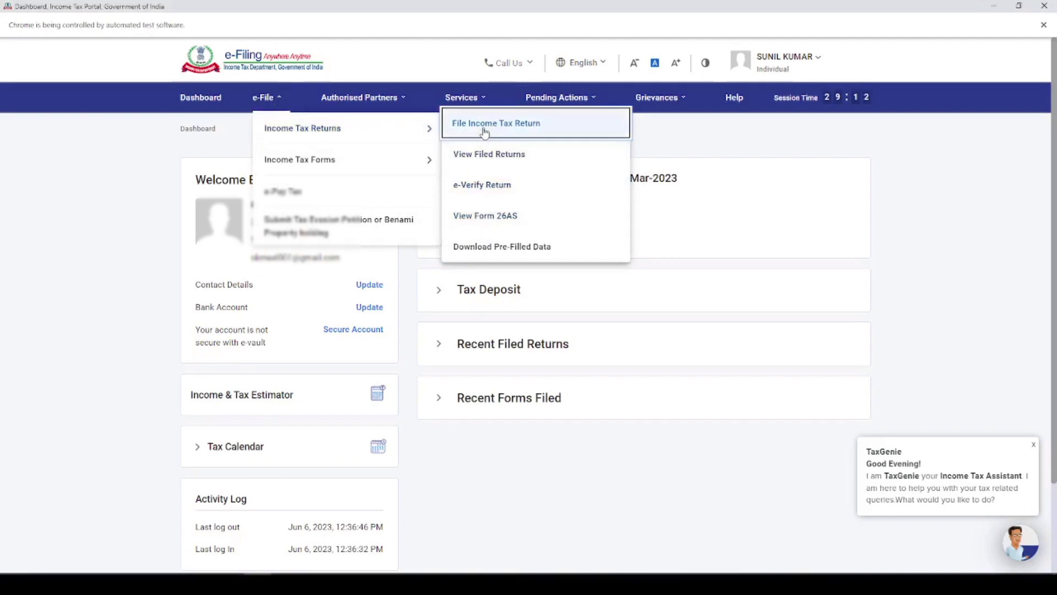
left_click(487, 217)
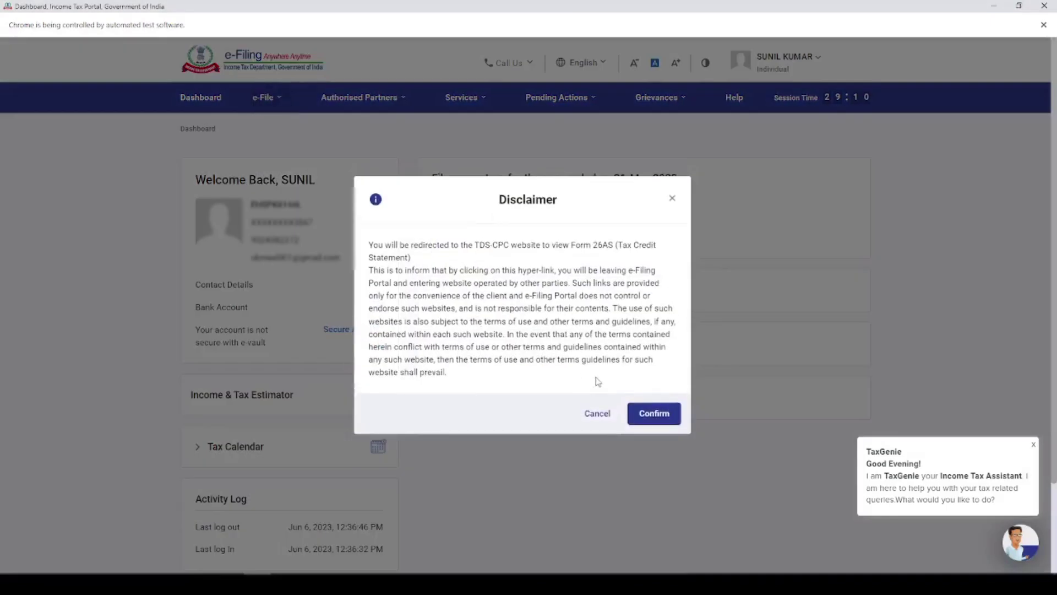
left_click(652, 414)
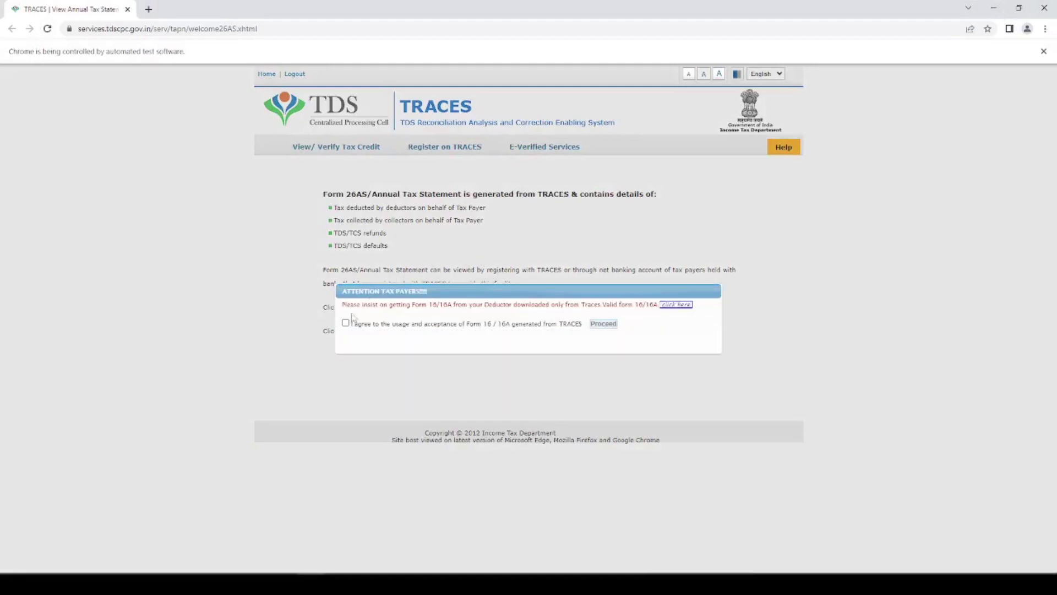
left_click(345, 323)
left_click(605, 325)
left_click(435, 309)
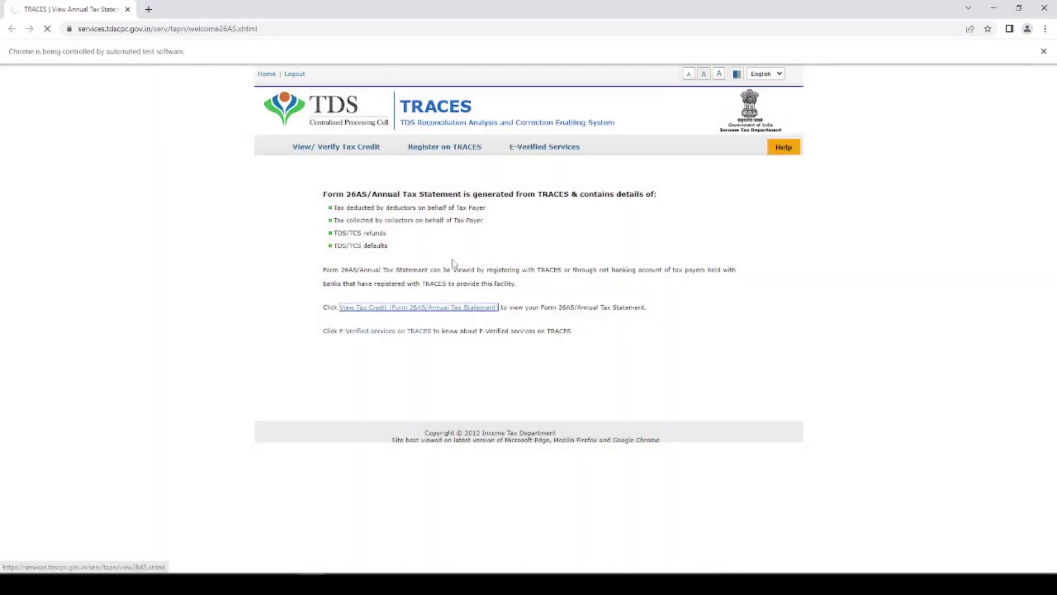
Display the Form 26AS Annual Tax Statement for assessment year 2023-24 as HTML and look through its tax deduction details
left_click(570, 203)
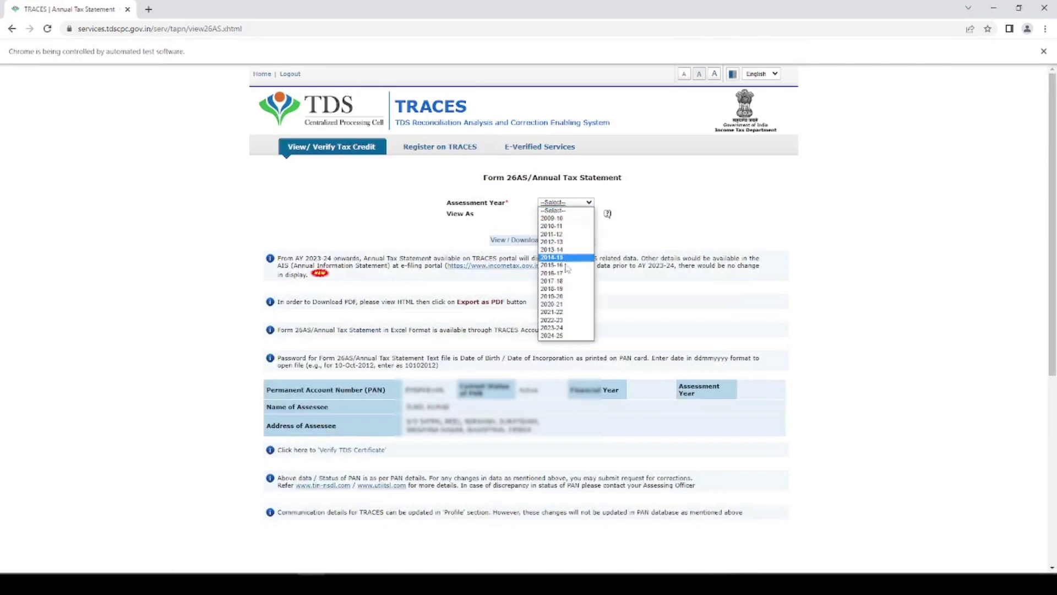
key("Down")
key("Down")
key("Down")
key("Down")
key("Down")
key("Down")
key("Down")
key("Down")
key("Down")
key("Return")
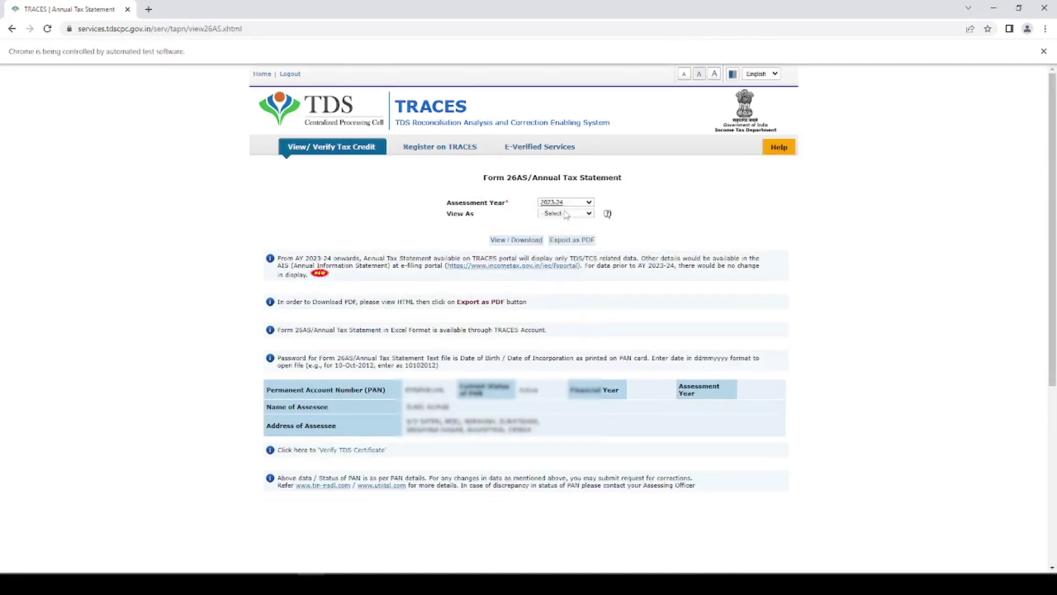
left_click(566, 214)
left_click(551, 225)
left_click(516, 240)
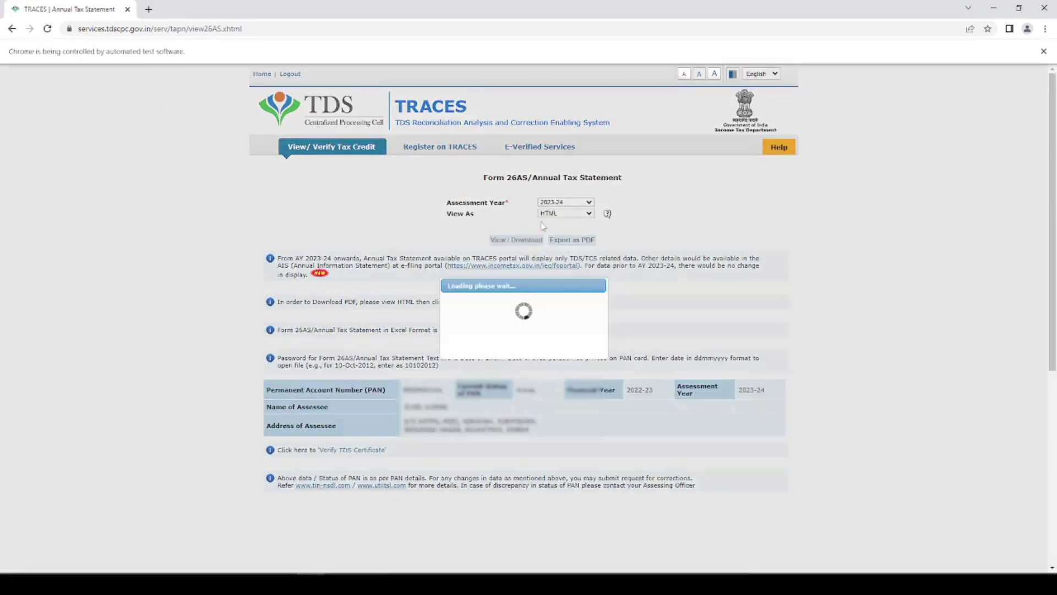
scroll(542, 226, "down", 1)
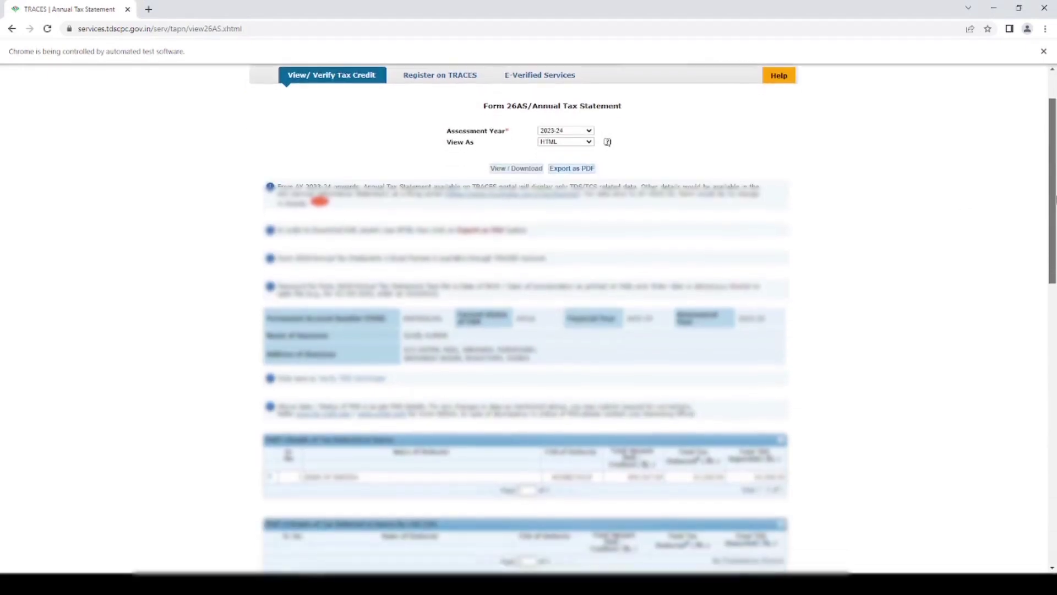
scroll(528, 331, "down", 1)
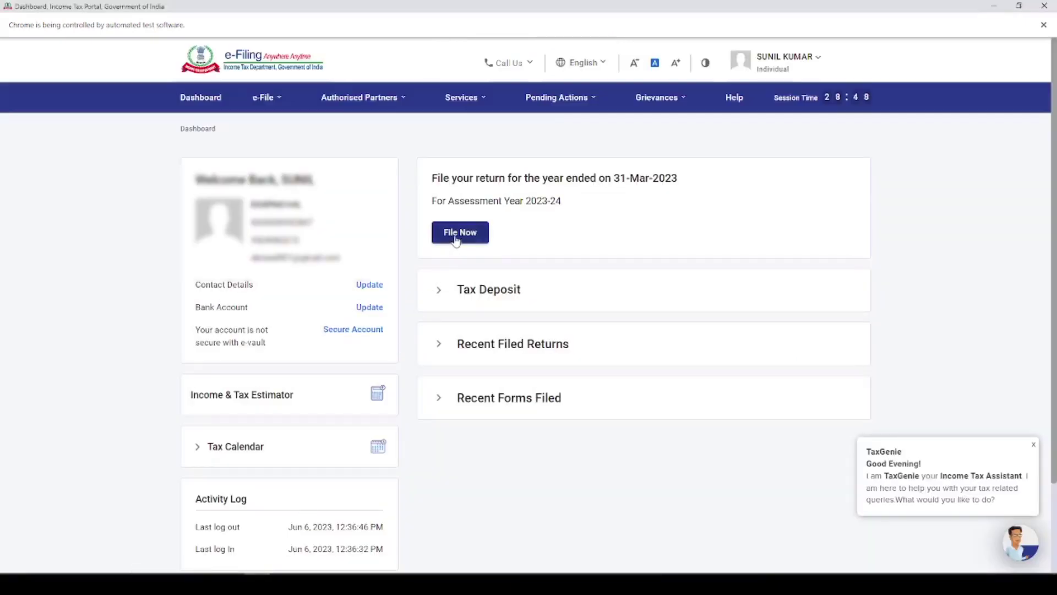
Return to the e-Filing dashboard and start a new income tax return for assessment year 2023-24 (Current A.Y.) in Online mode
left_click(456, 241)
left_click(335, 246)
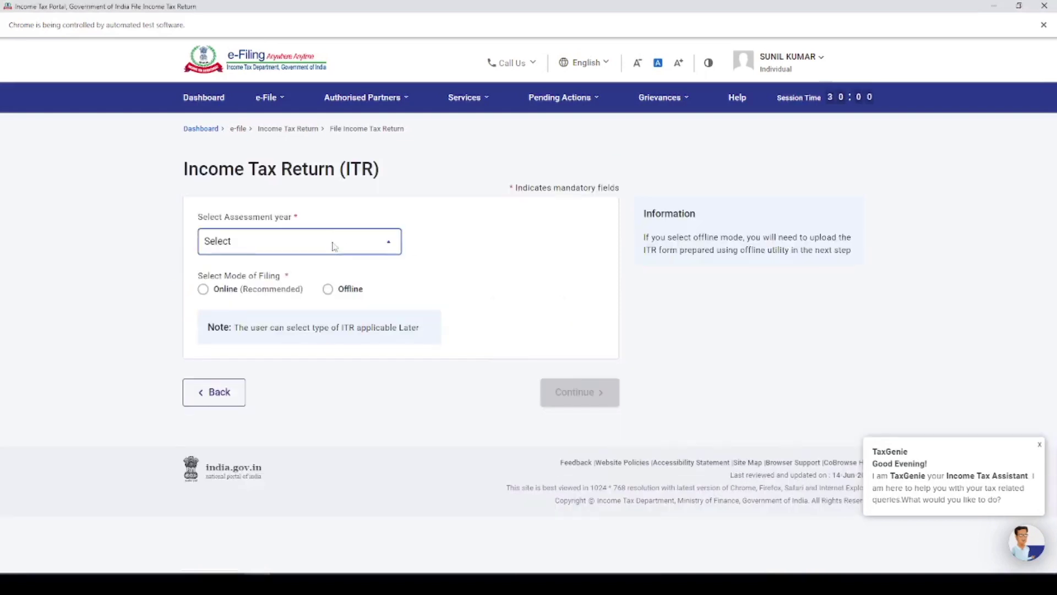
left_click(264, 295)
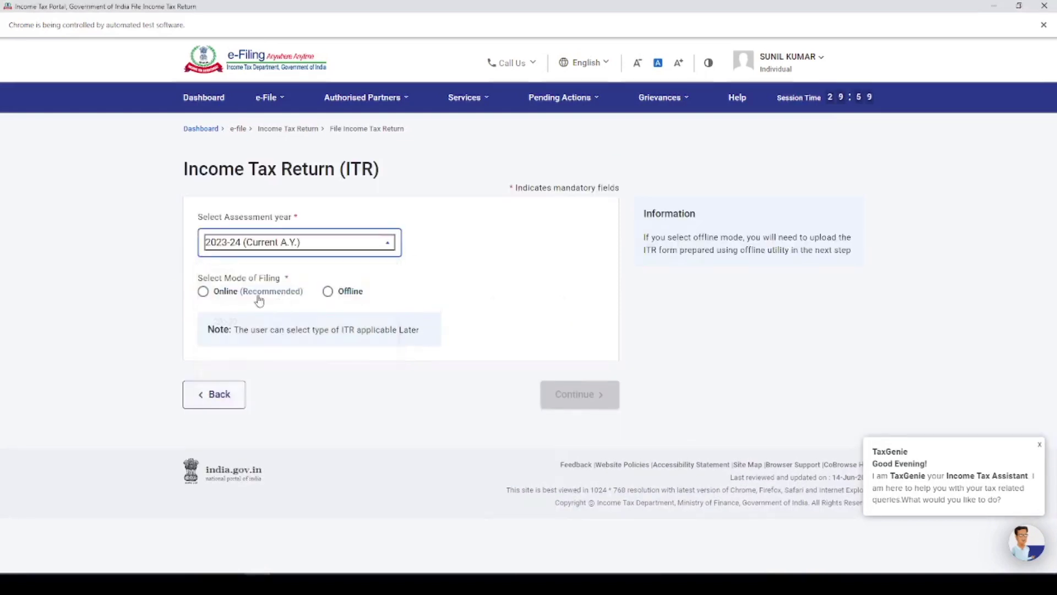
left_click(203, 292)
left_click(576, 394)
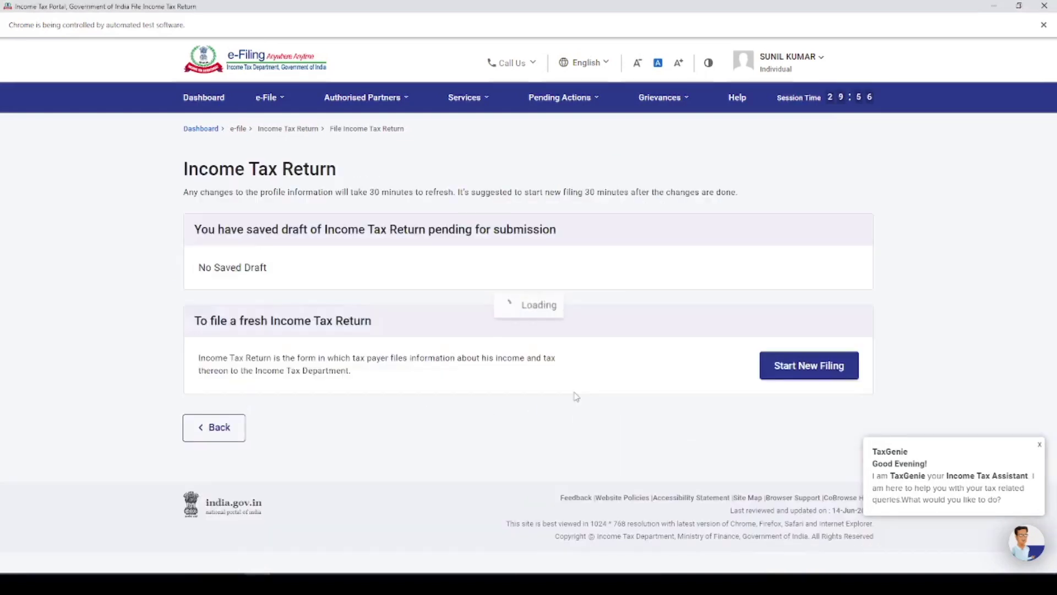
left_click(802, 363)
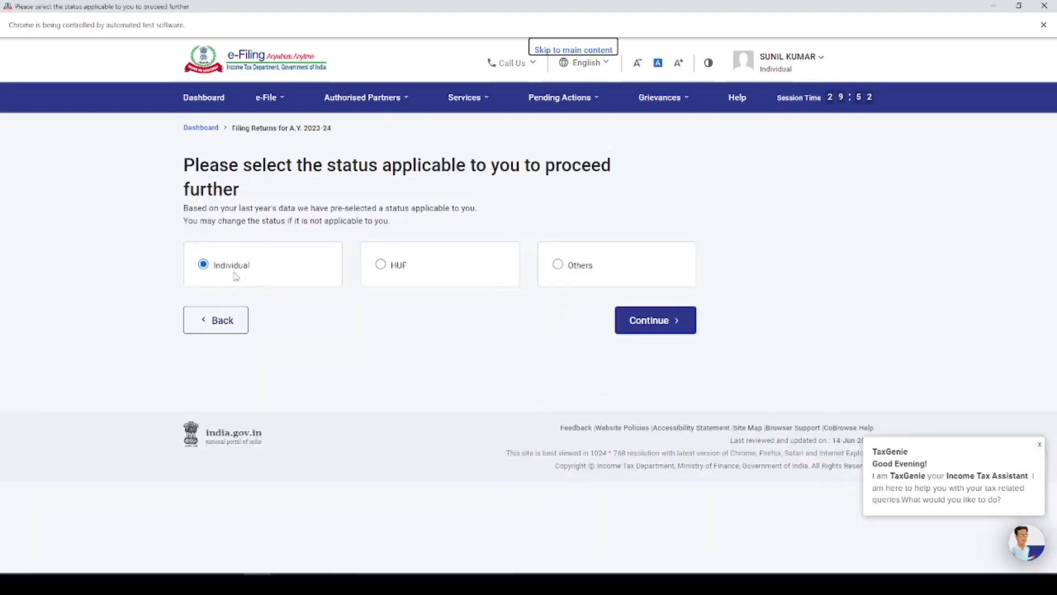
Continue with the Individual status, choose ITR-1 as the return form, and get started with it
left_click(645, 324)
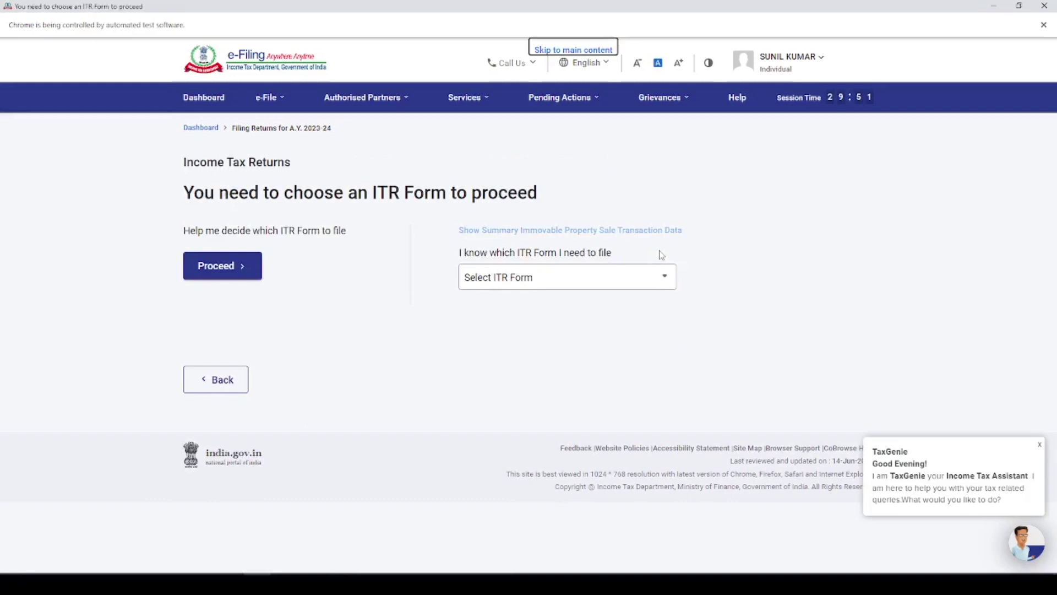
left_click(551, 283)
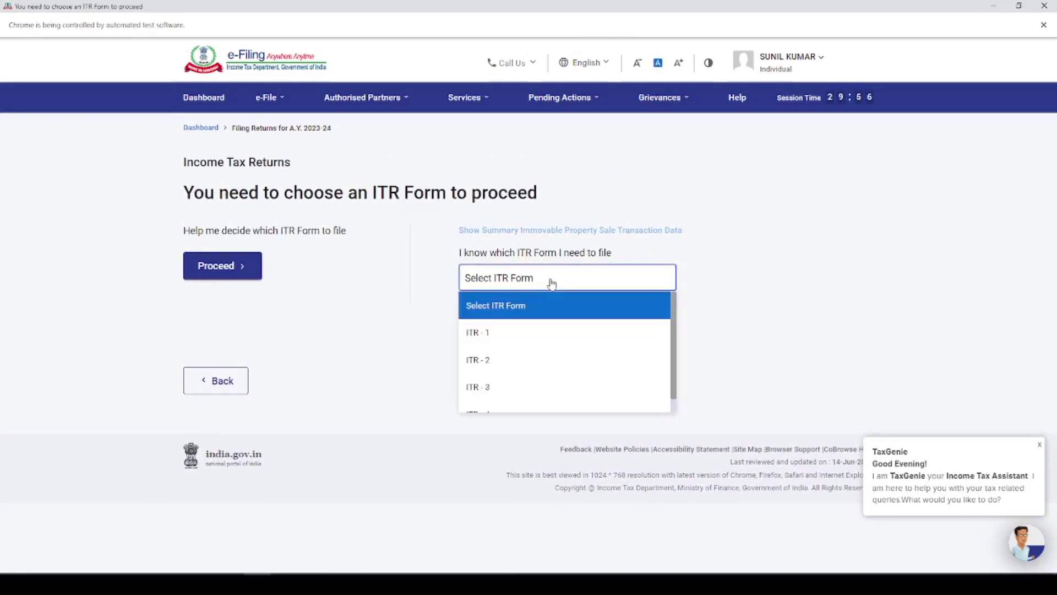
left_click(503, 333)
left_click(505, 394)
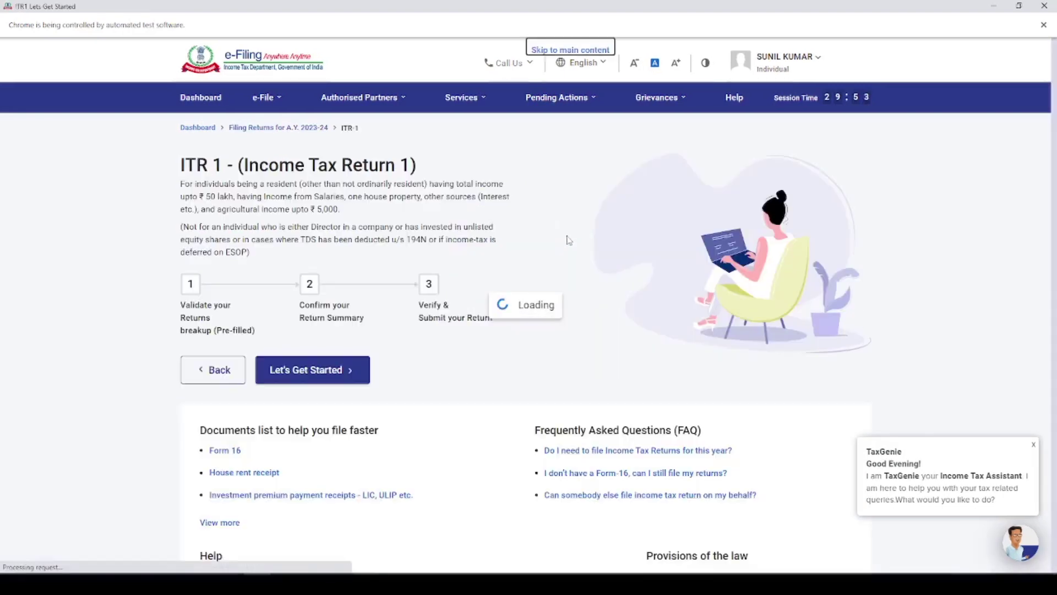
left_click(314, 372)
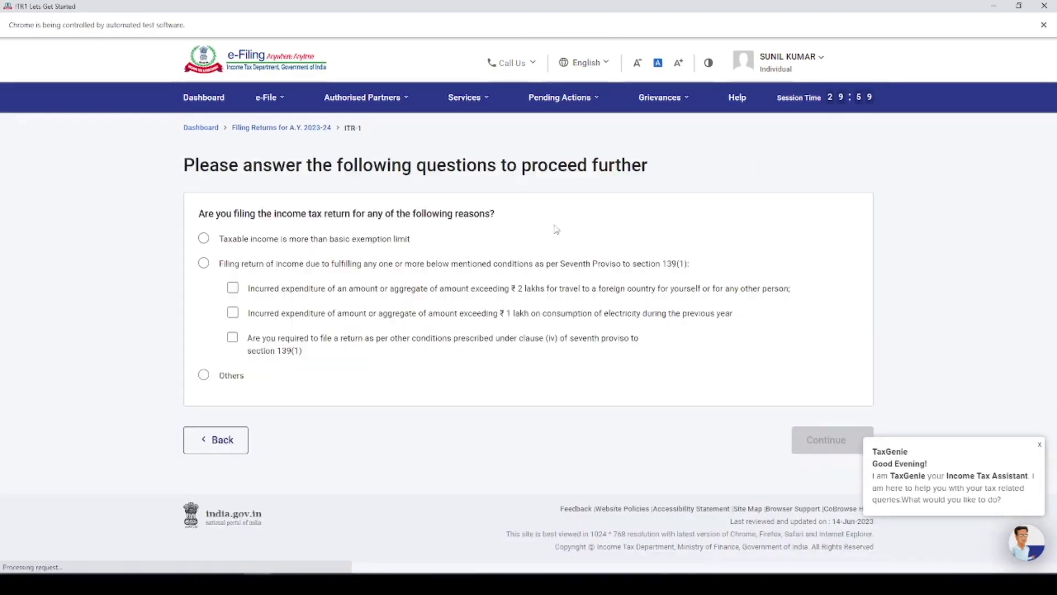
Give "Taxable income is more than basic exemption limit" as the filing reason and acknowledge the pre-filled return notice
left_click(204, 239)
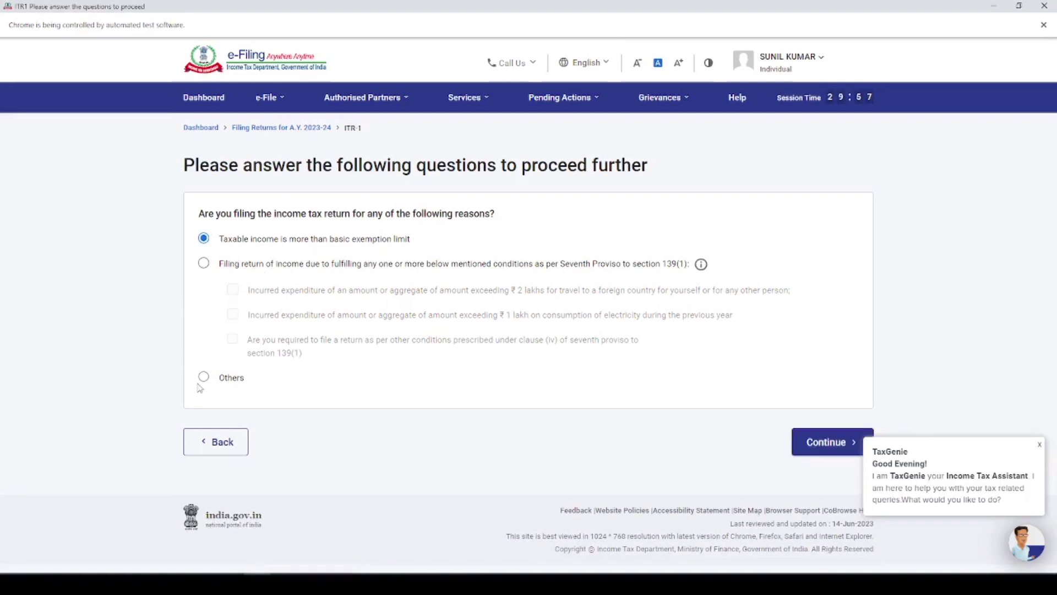
left_click(823, 442)
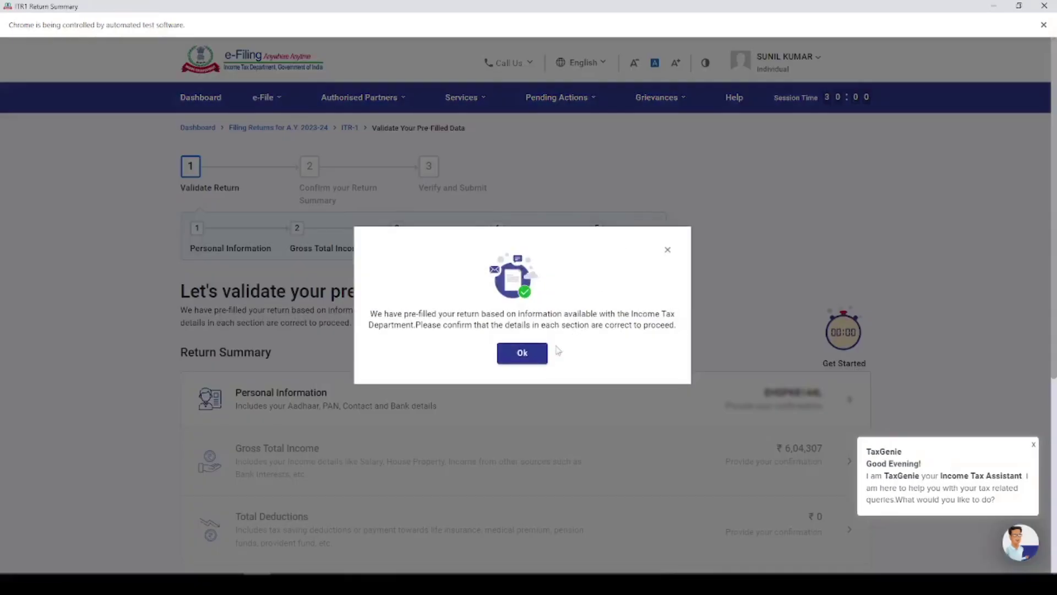
left_click(544, 357)
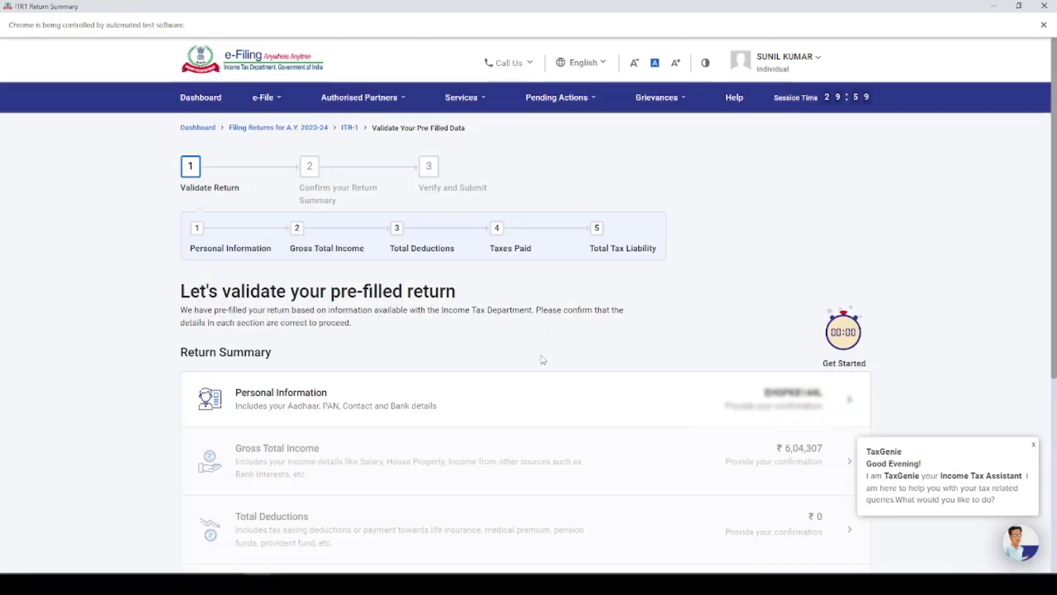
Open the Personal Information section of the return summary and set the Nature of Employment to Central Government
scroll(566, 250, "down", 3)
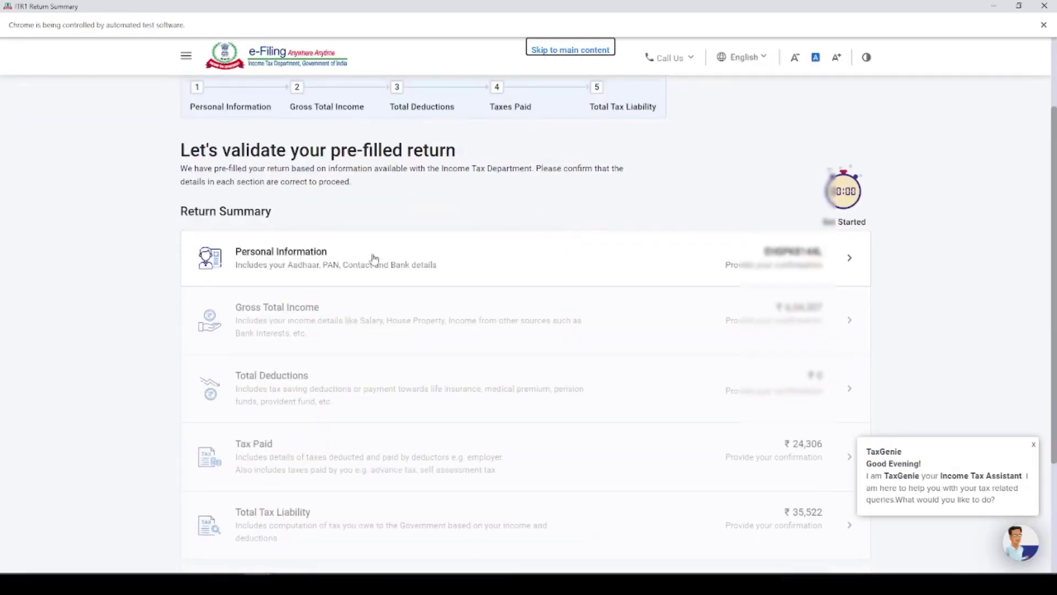
left_click(306, 257)
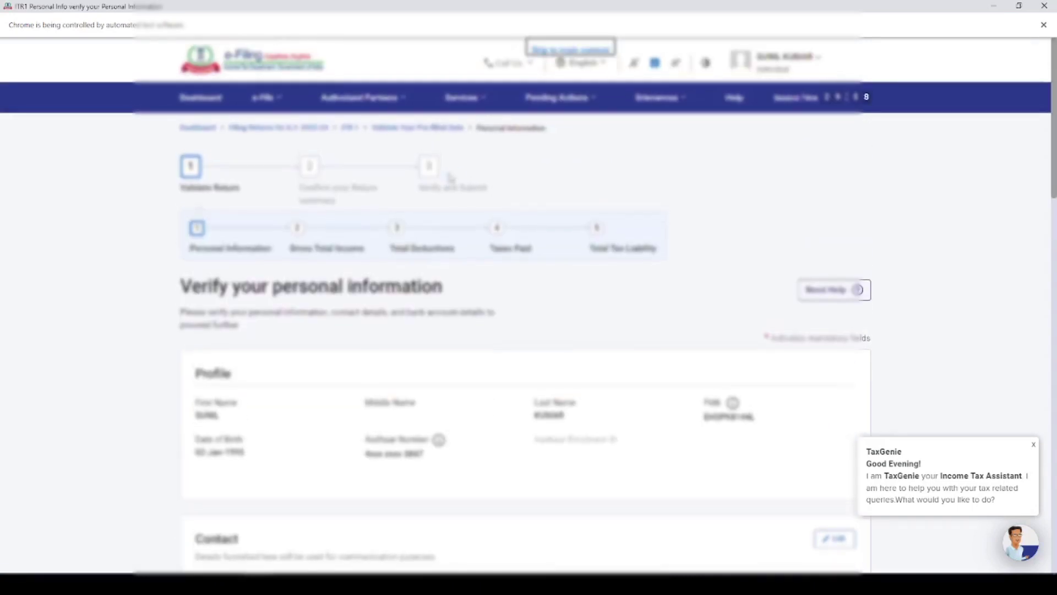
scroll(528, 324, "down", 5)
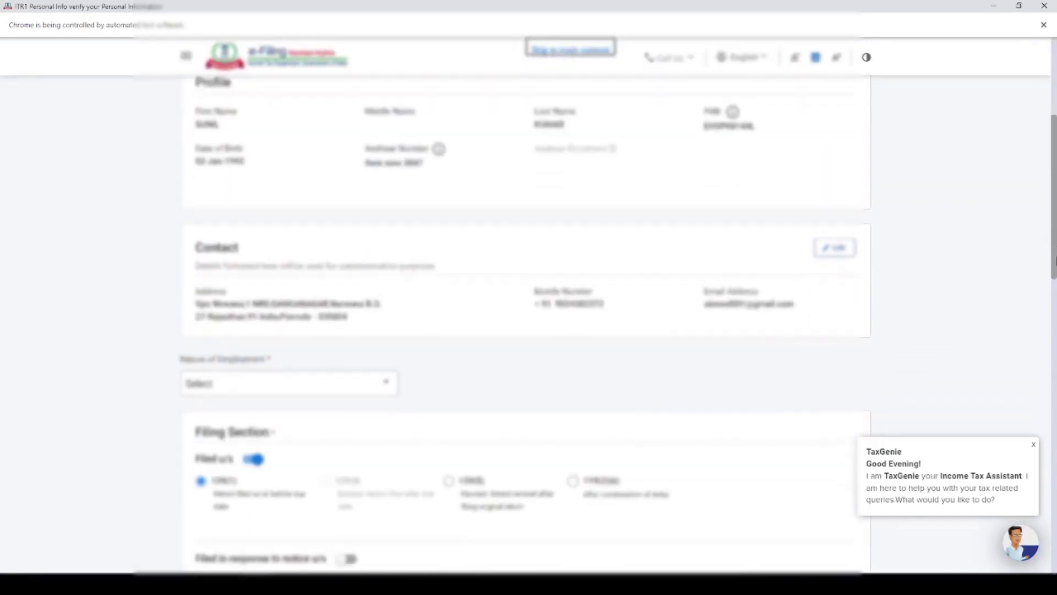
scroll(462, 220, "down", 3)
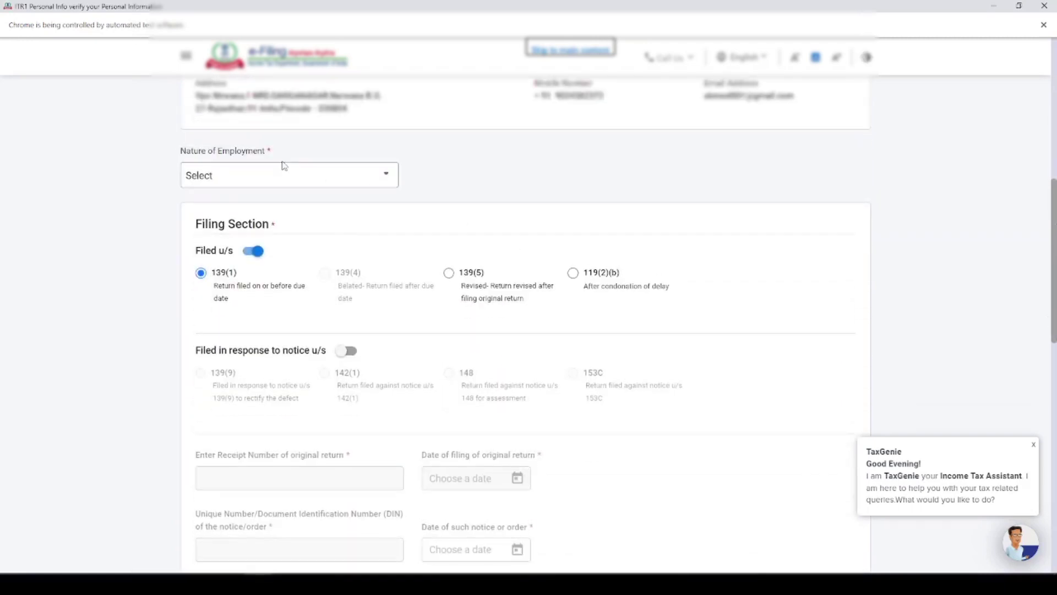
left_click(272, 177)
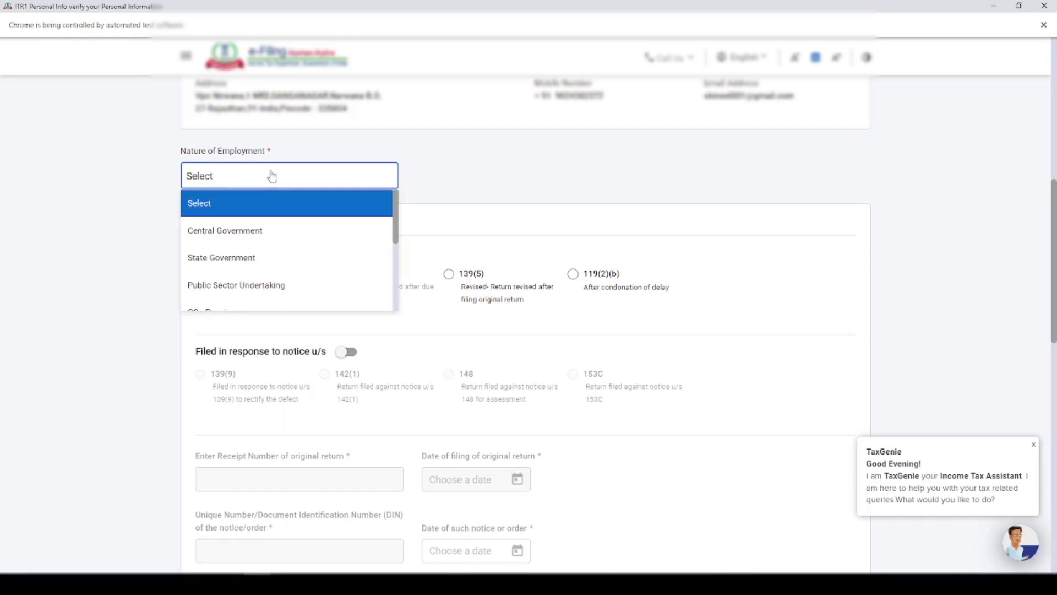
scroll(279, 250, "down", 3)
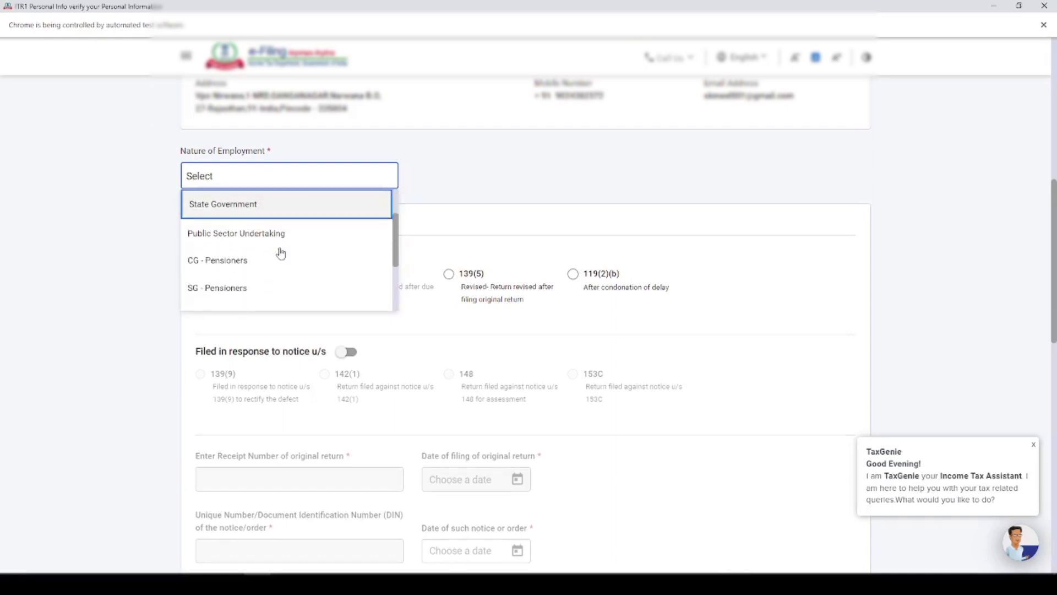
scroll(280, 268, "up", 3)
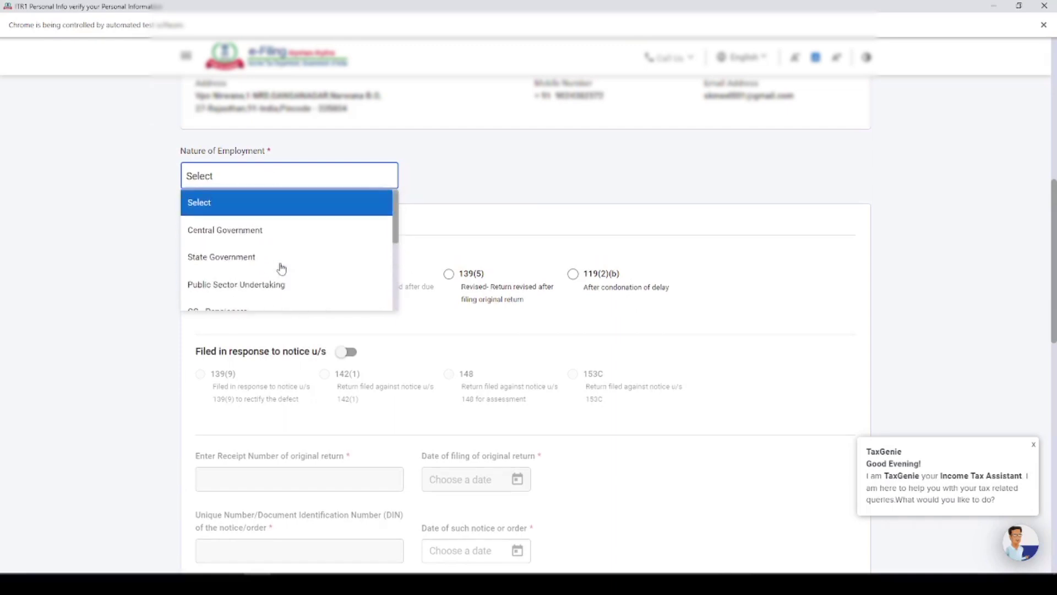
left_click(257, 234)
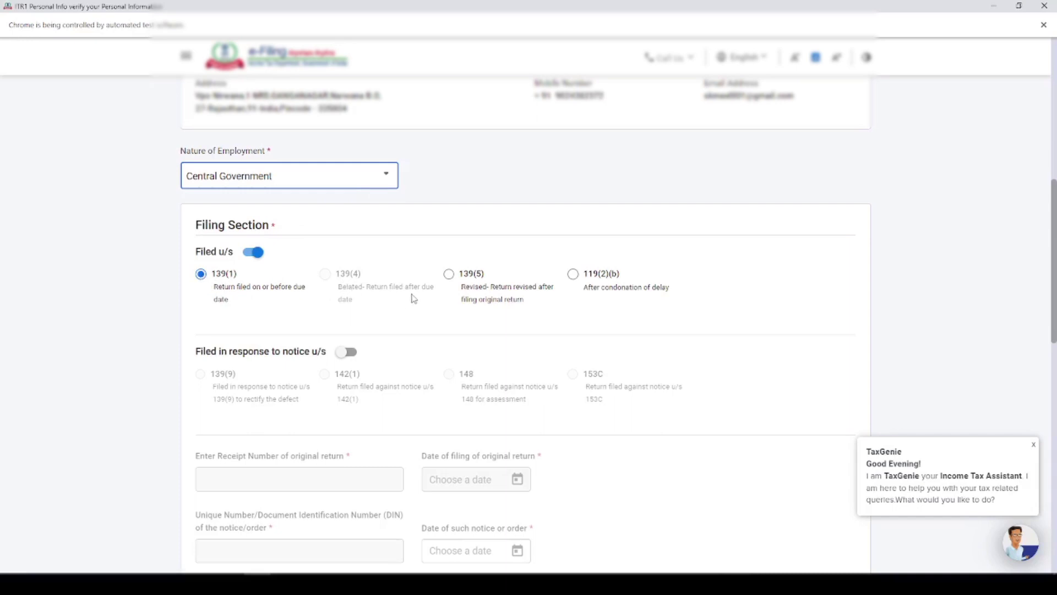
Answer Yes to opting for the new tax regime u/s 115BAC and accept the loss of the listed deductions and allowances
scroll(441, 282, "down", 6)
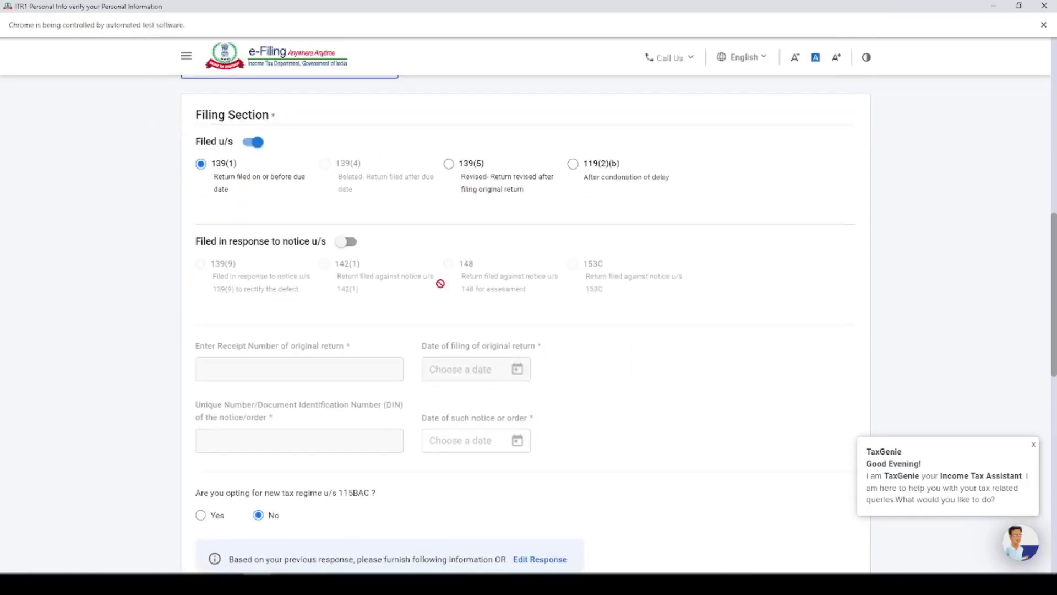
scroll(440, 283, "up", 2)
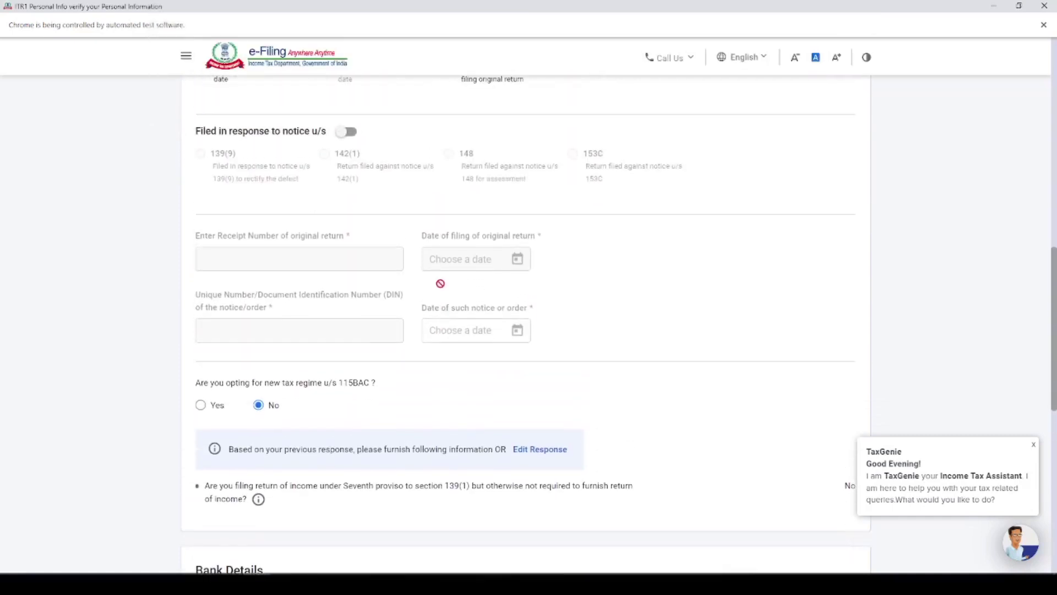
scroll(440, 283, "down", 2)
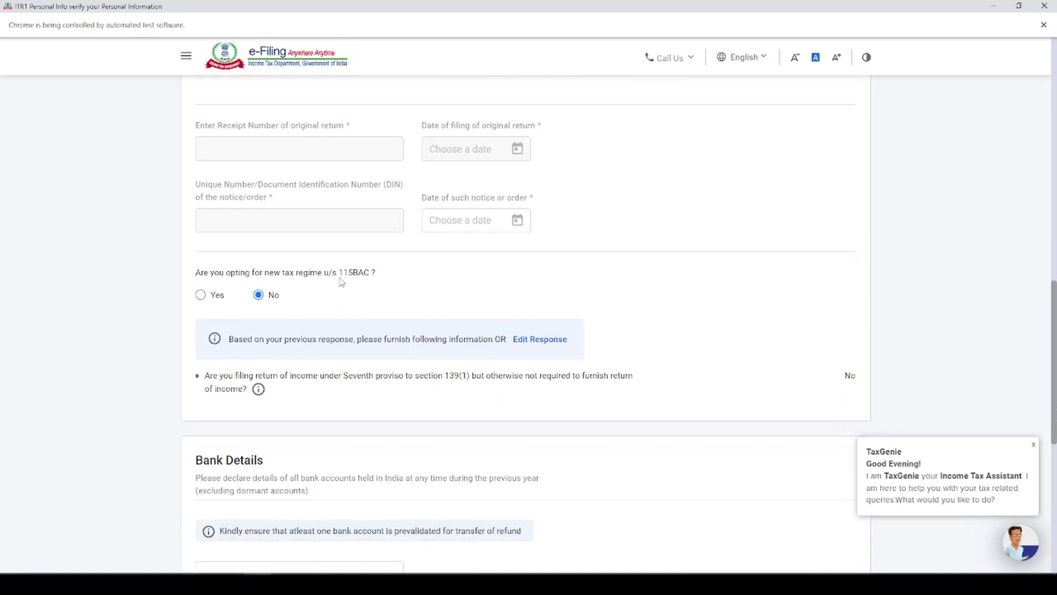
left_click(201, 296)
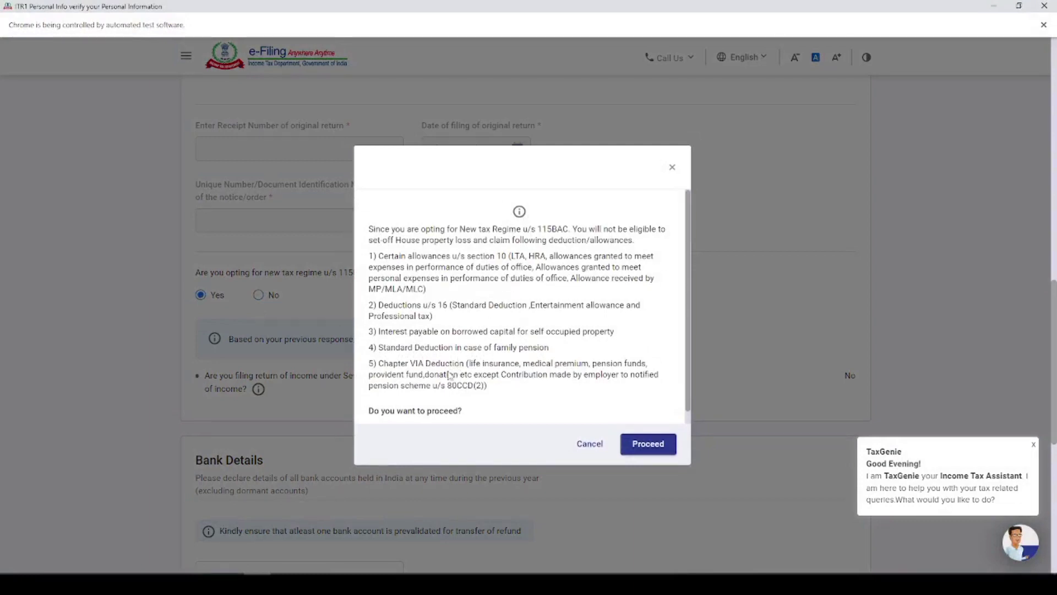
scroll(479, 322, "down", 2)
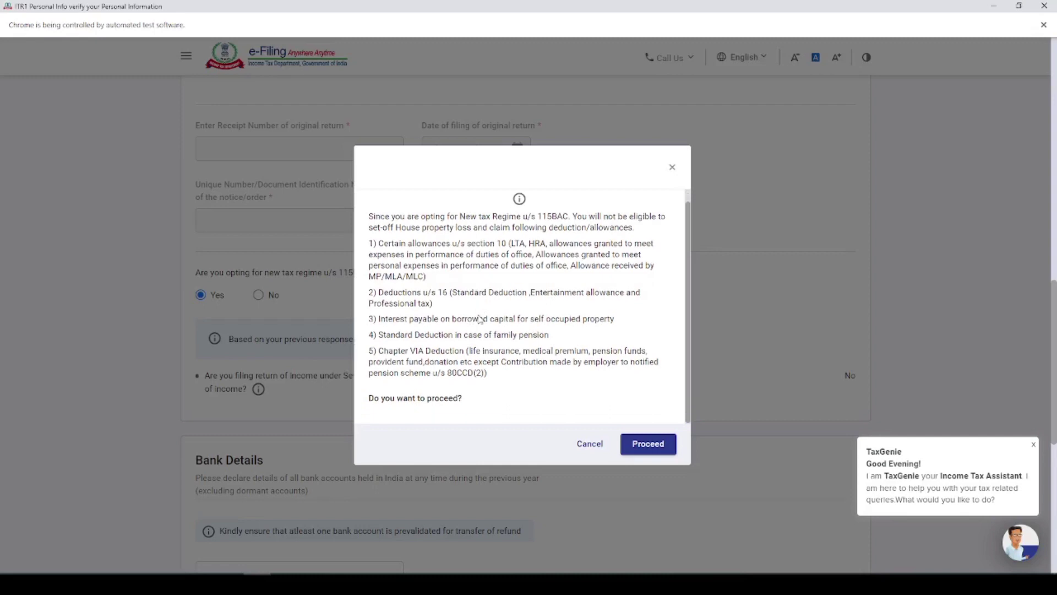
left_click(647, 443)
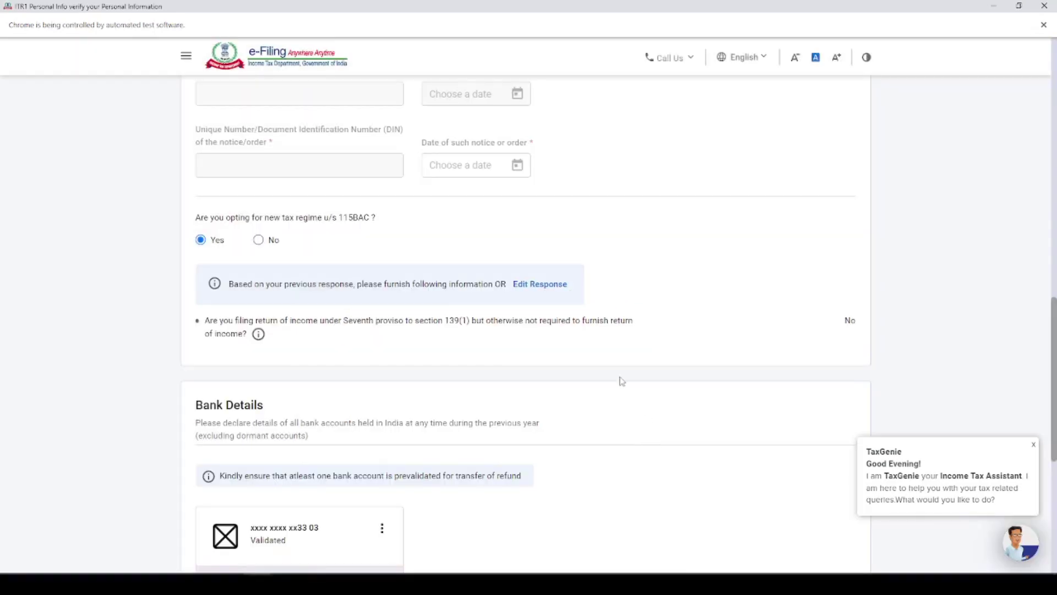
Select the validated bank account for the refund and confirm the Personal Information section
scroll(423, 307, "down", 2)
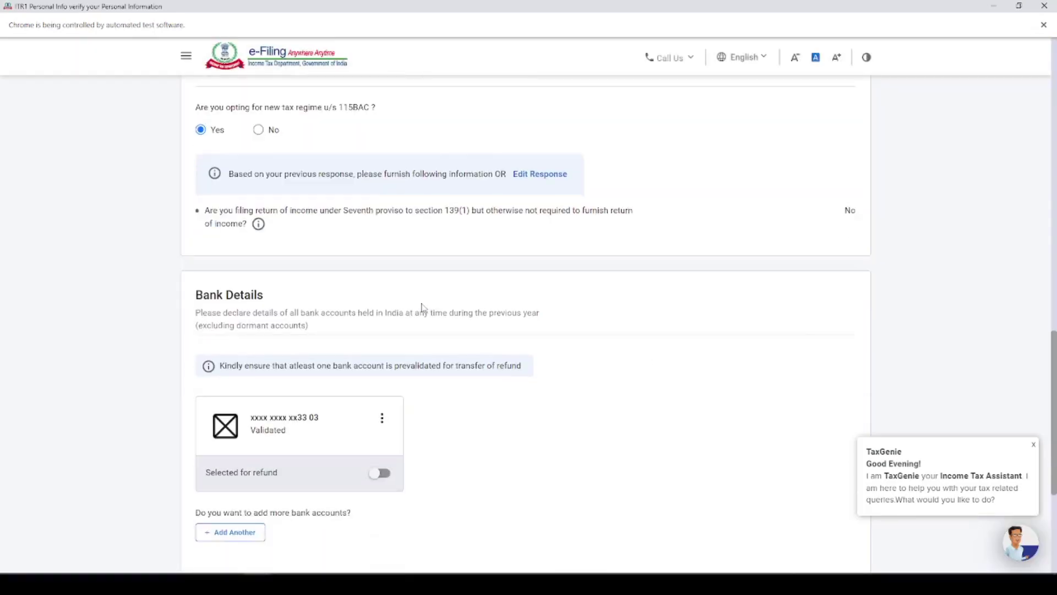
left_click(379, 474)
scroll(665, 446, "down", 5)
left_click(824, 451)
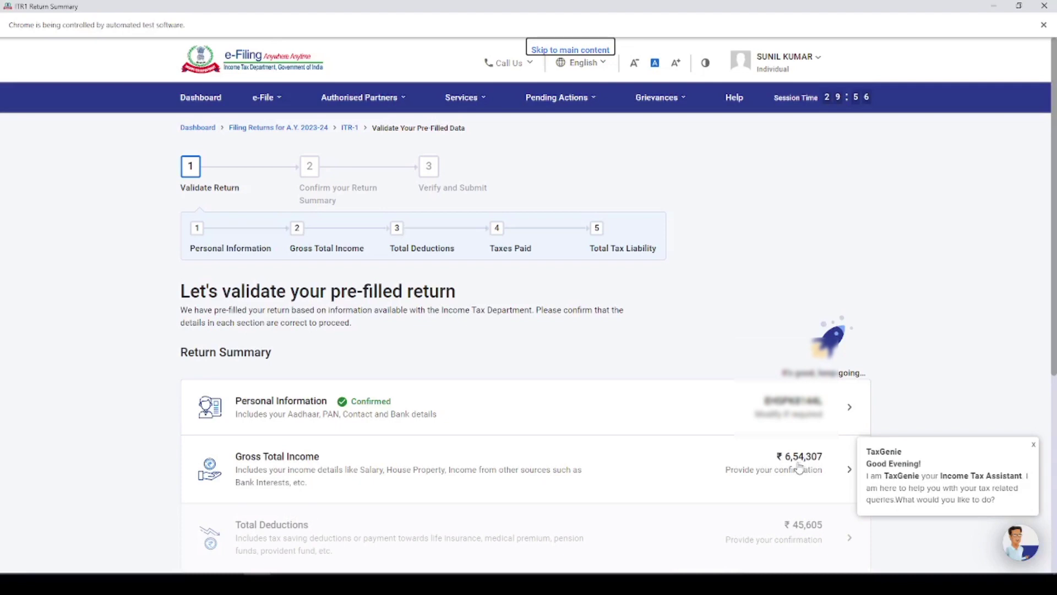
Open the Gross Total Income section and skip the salary exemption questions, confirming the skip
left_click(317, 465)
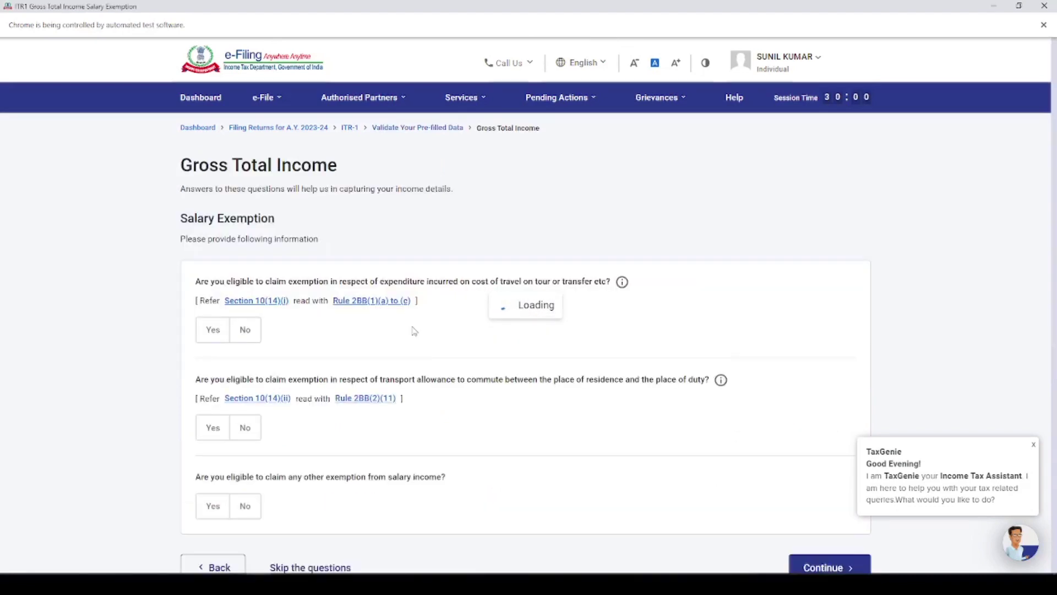
scroll(414, 330, "down", 3)
left_click(311, 412)
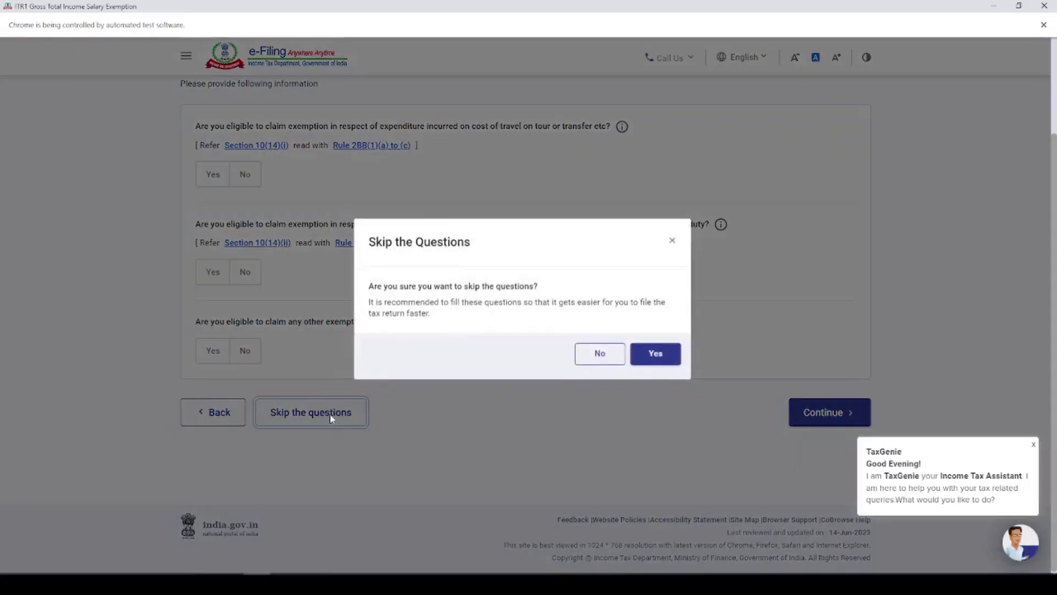
left_click(646, 359)
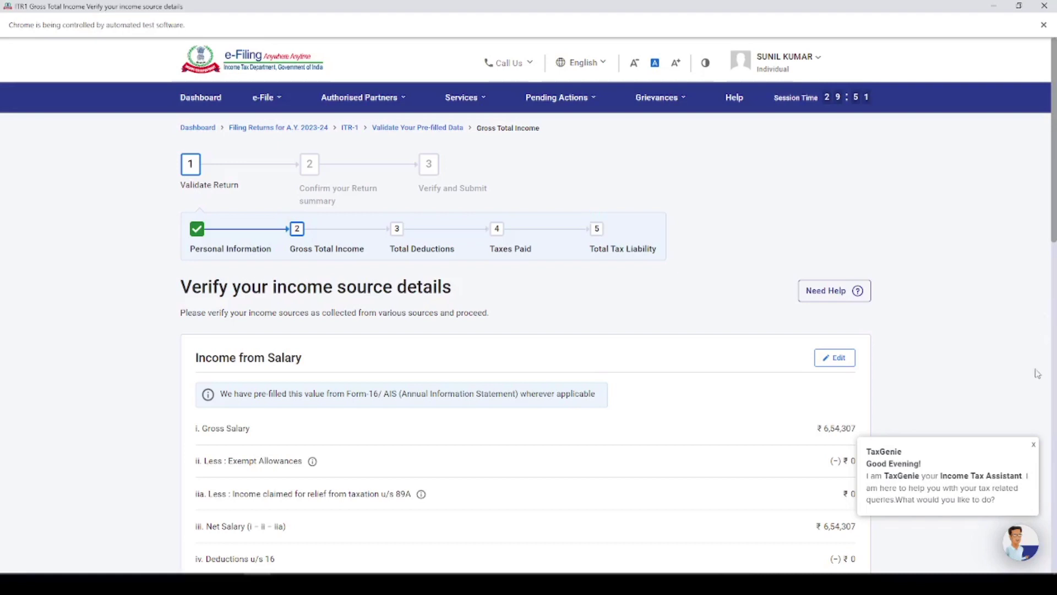
Dismiss the TaxGenie message and open the Income from Salary details for editing at the section 17(1) salary amount
left_click(1033, 444)
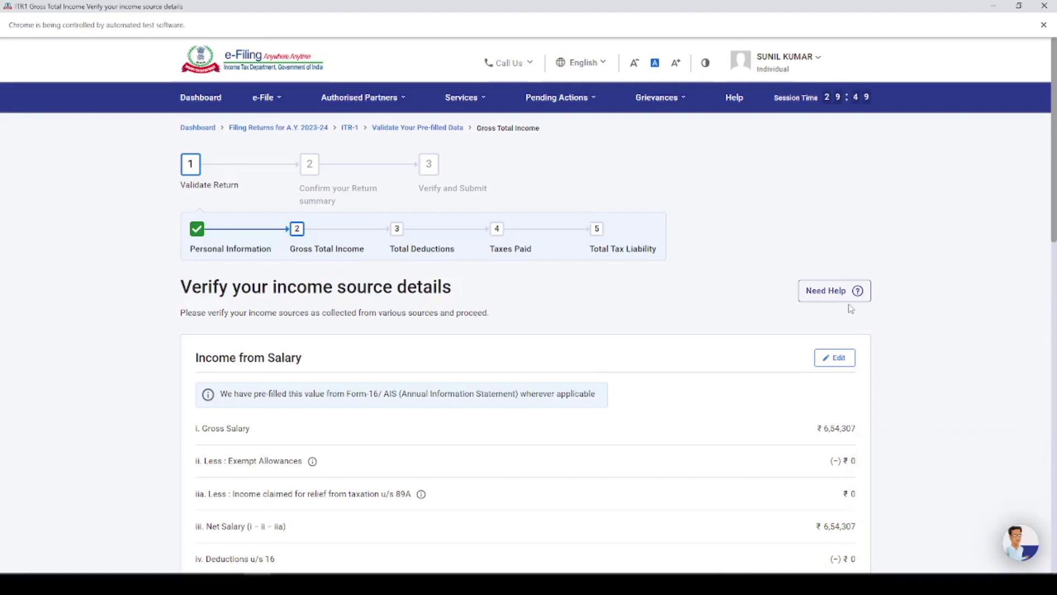
scroll(774, 331, "down", 3)
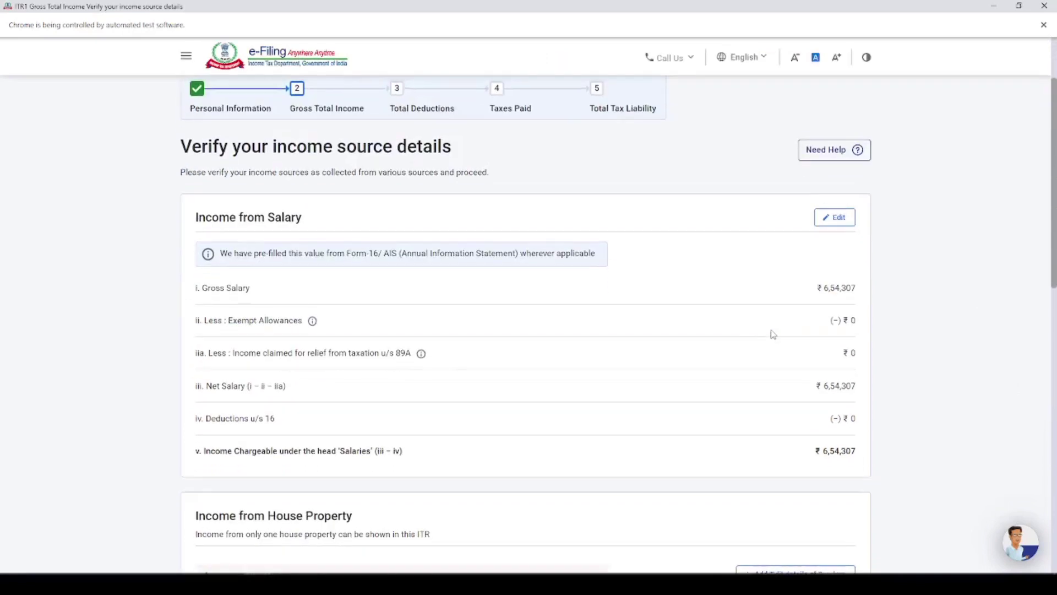
left_click(835, 217)
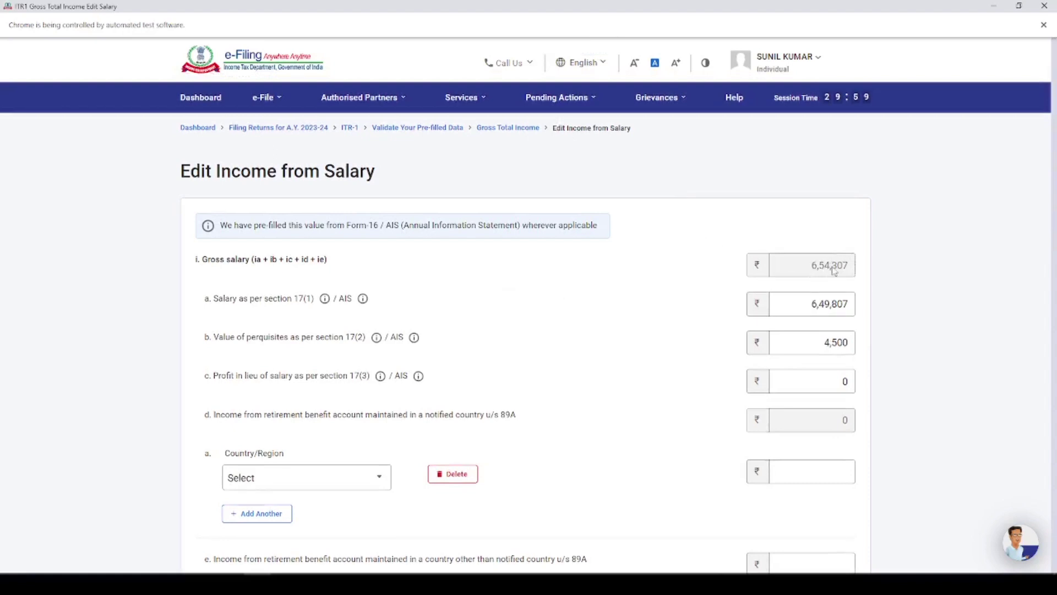
left_click(796, 312)
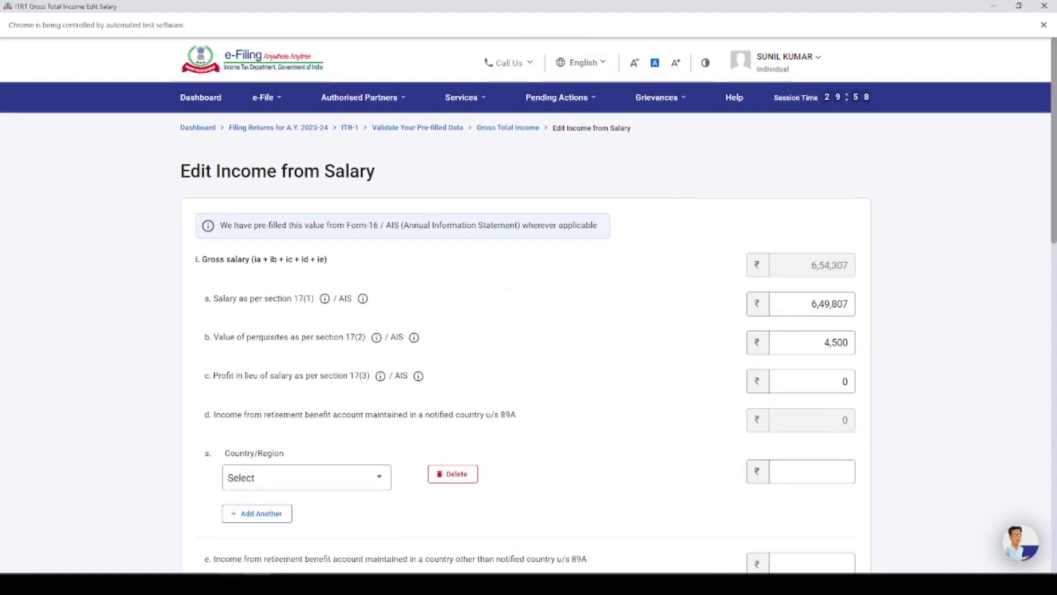
Check the section 17(1) salary and section 17(2) perquisites against Form 16 in Acrobat Reader, and switch back to the e-Filing salary form
key("alt+Tab")
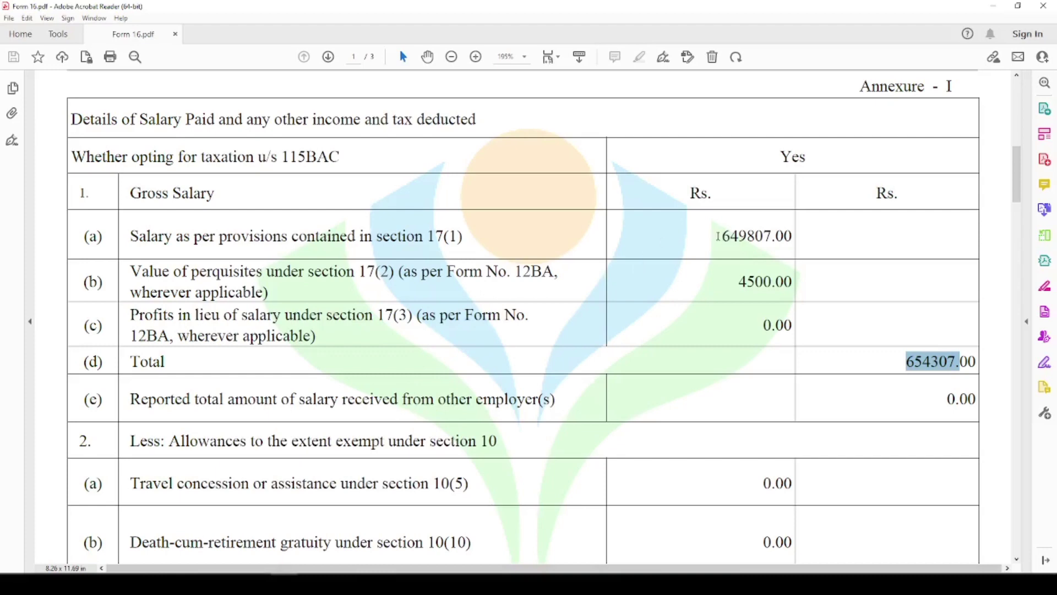
left_click_drag(719, 236, 776, 236)
left_click_drag(738, 281, 775, 281)
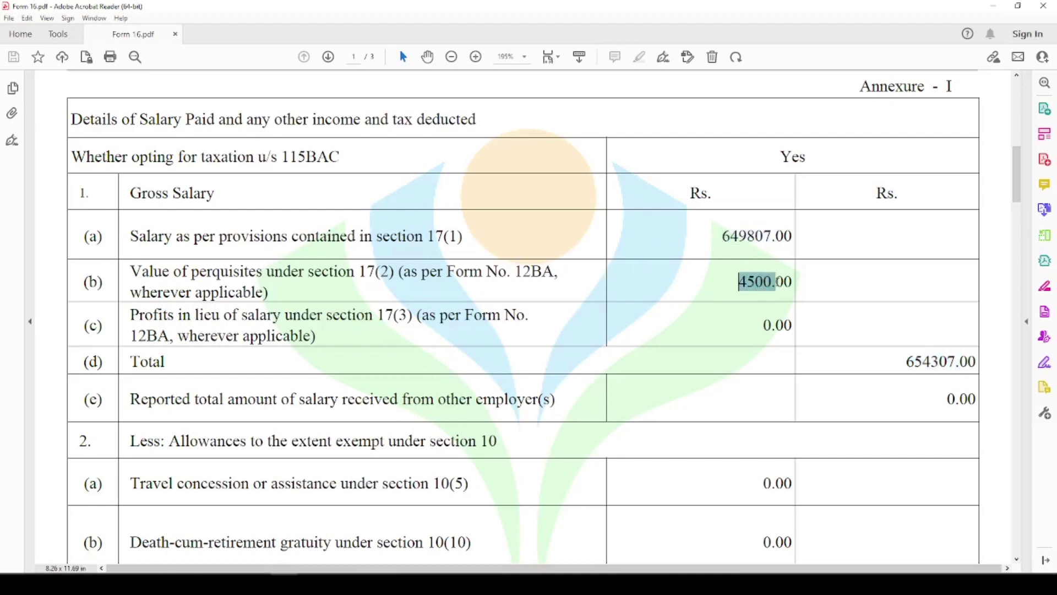
key("alt+Tab")
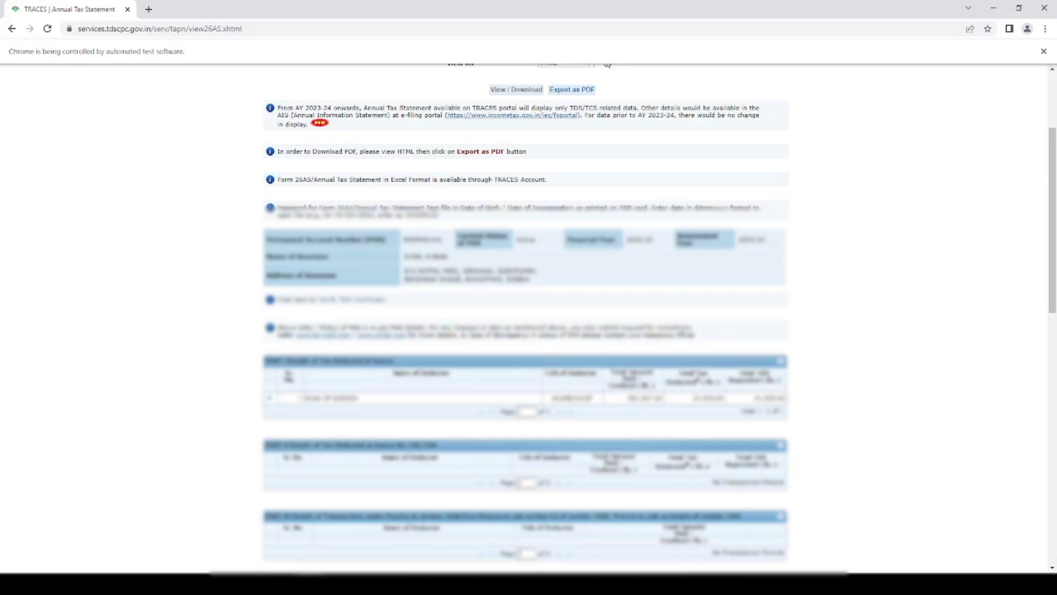
mouse_move(283, 583)
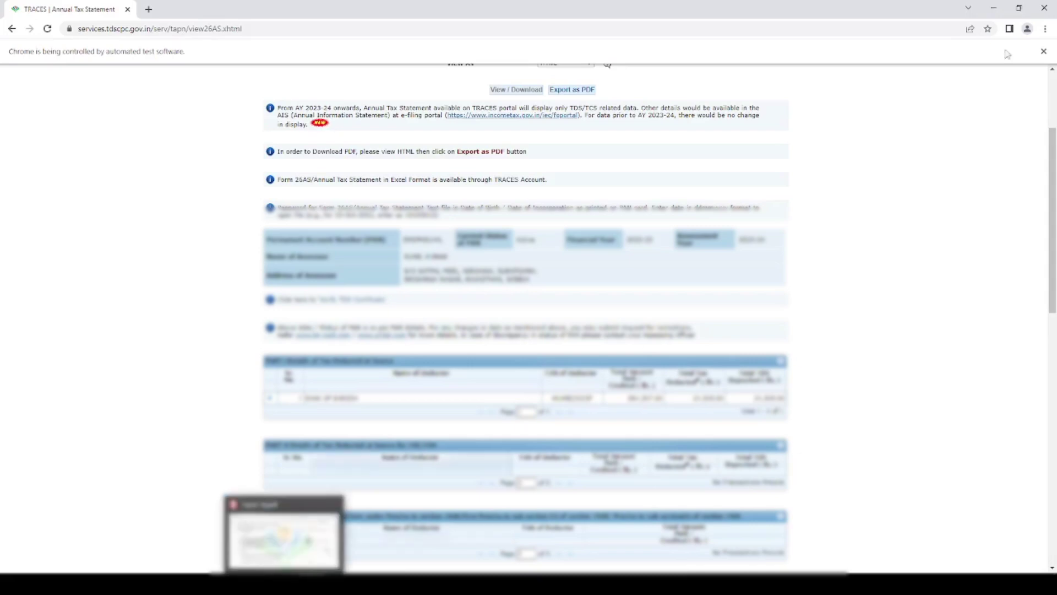
left_click(283, 532)
key("alt+Tab")
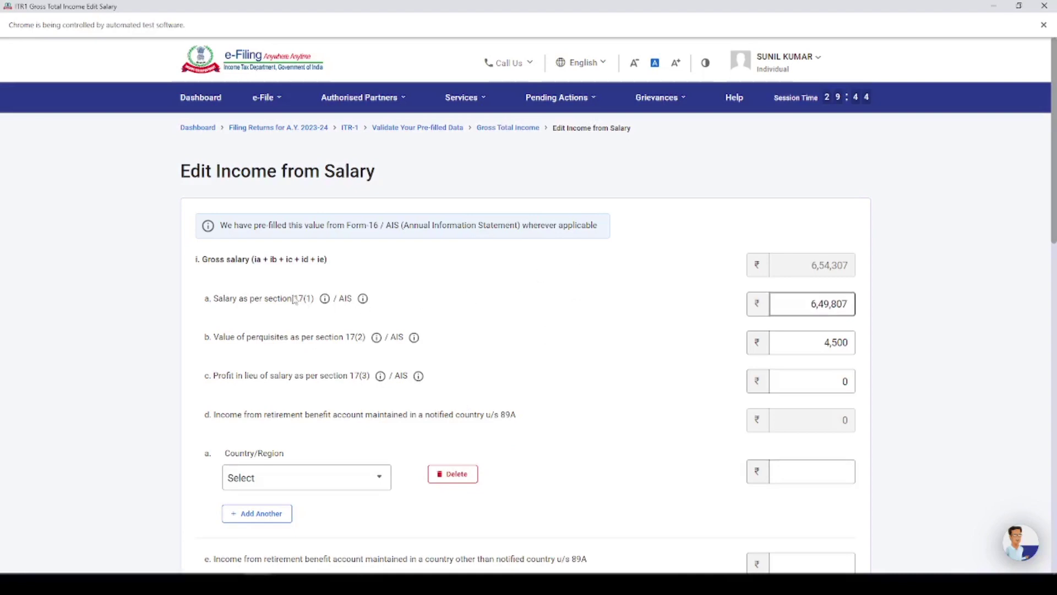
Review the section 17(1) salary, section 17(2) perquisites, exempt allowances and section 16 deductions, including the Form-16 hint for standard deduction
double_click(298, 299)
double_click(350, 337)
left_click_drag(367, 347, 366, 339)
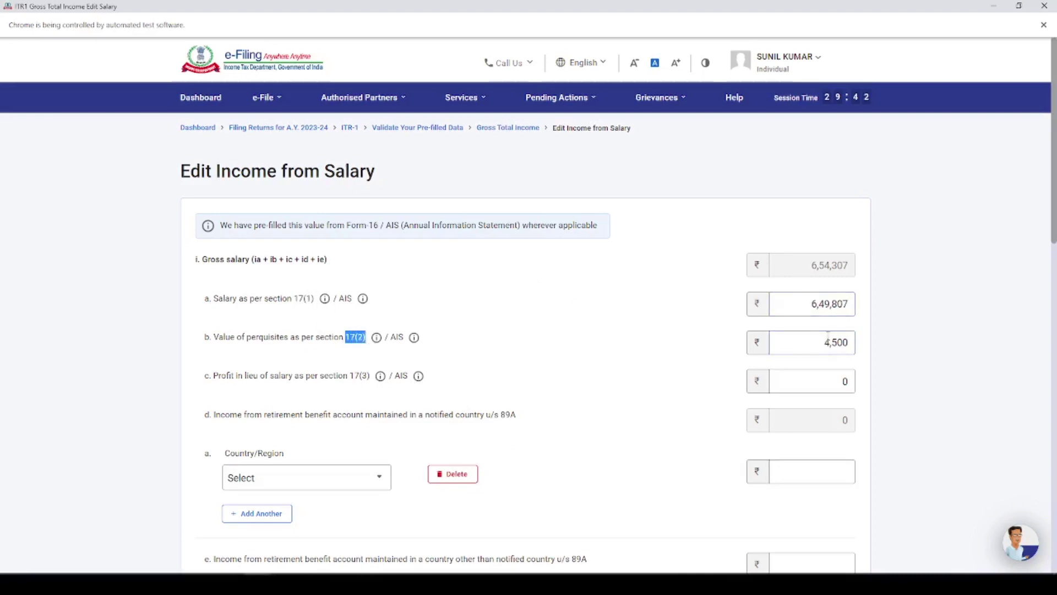
scroll(813, 314, "down", 7)
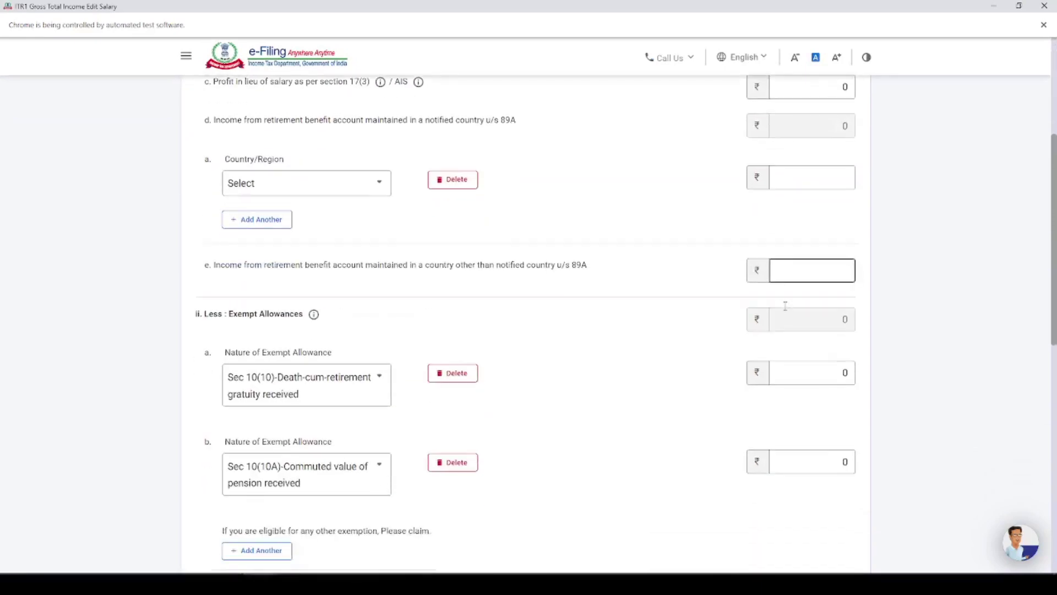
scroll(785, 311, "down", 7)
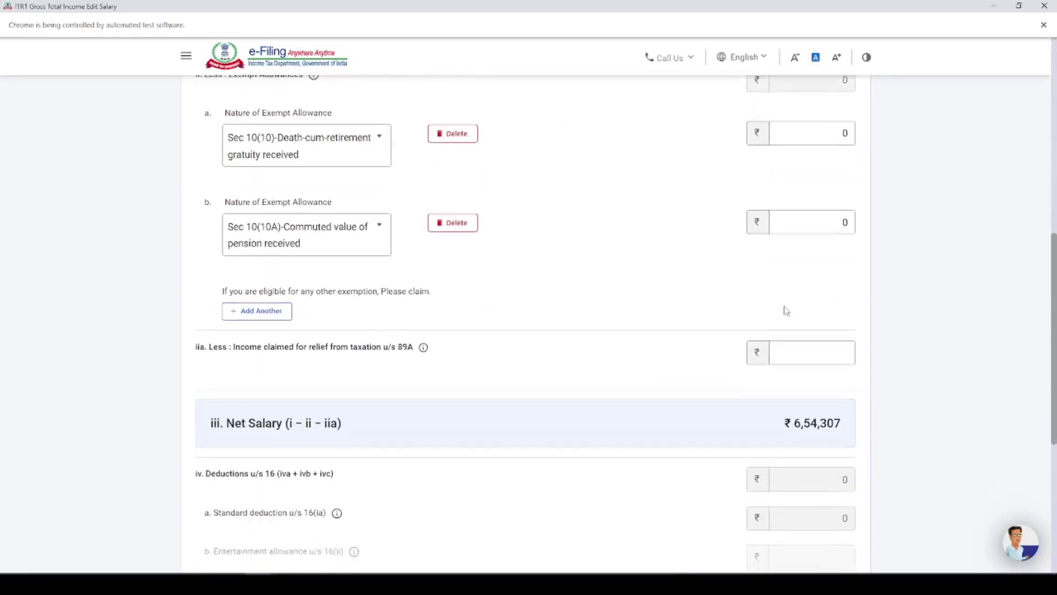
scroll(785, 311, "down", 2)
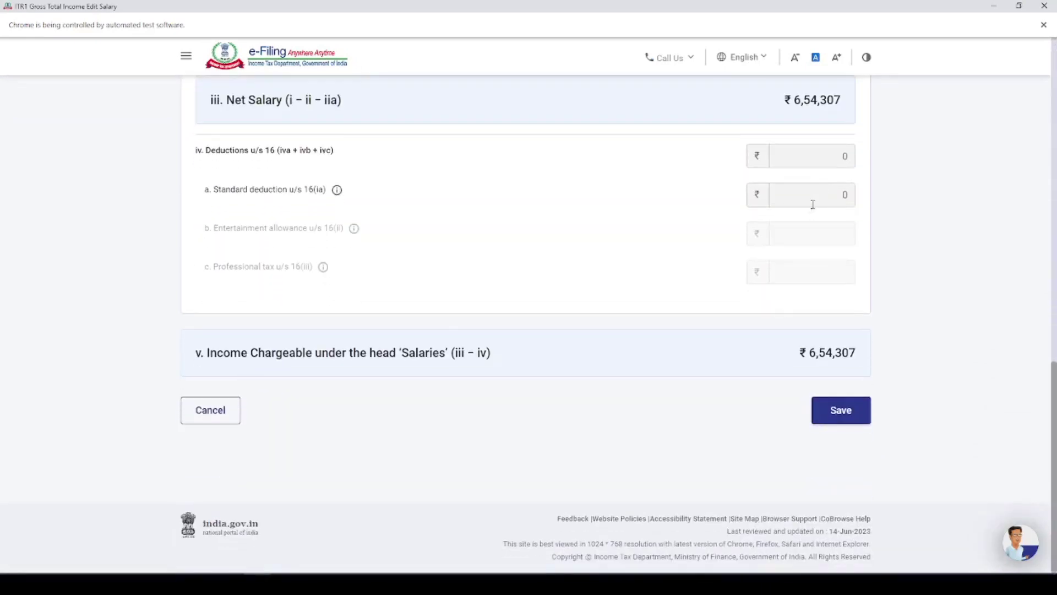
left_click(337, 190)
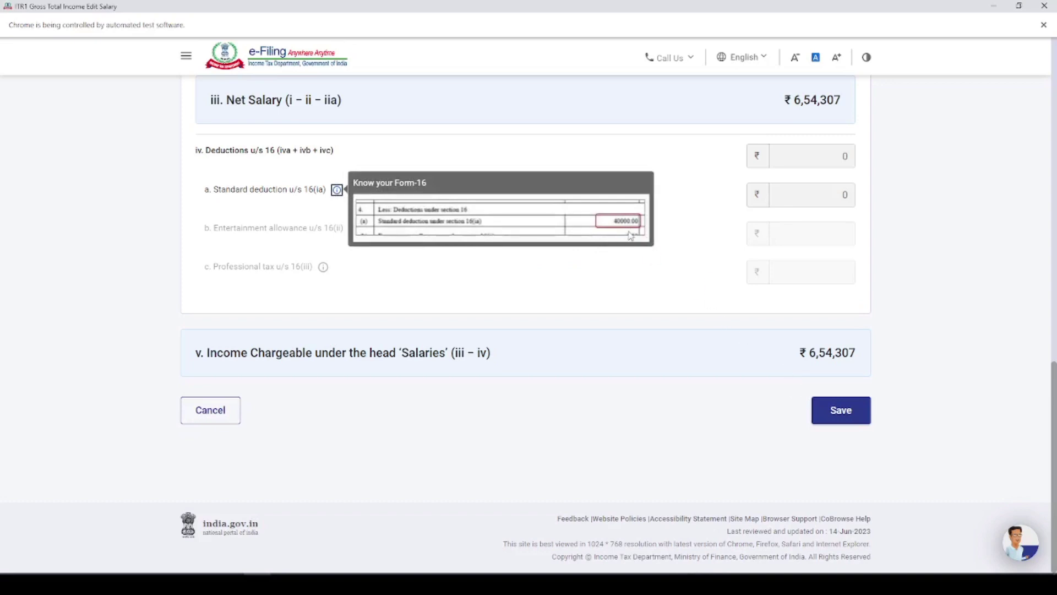
Delete the section 10(10) and 10(10A) exempt allowance entries and the empty section 89A country entry, and save the salary details
left_click(841, 410)
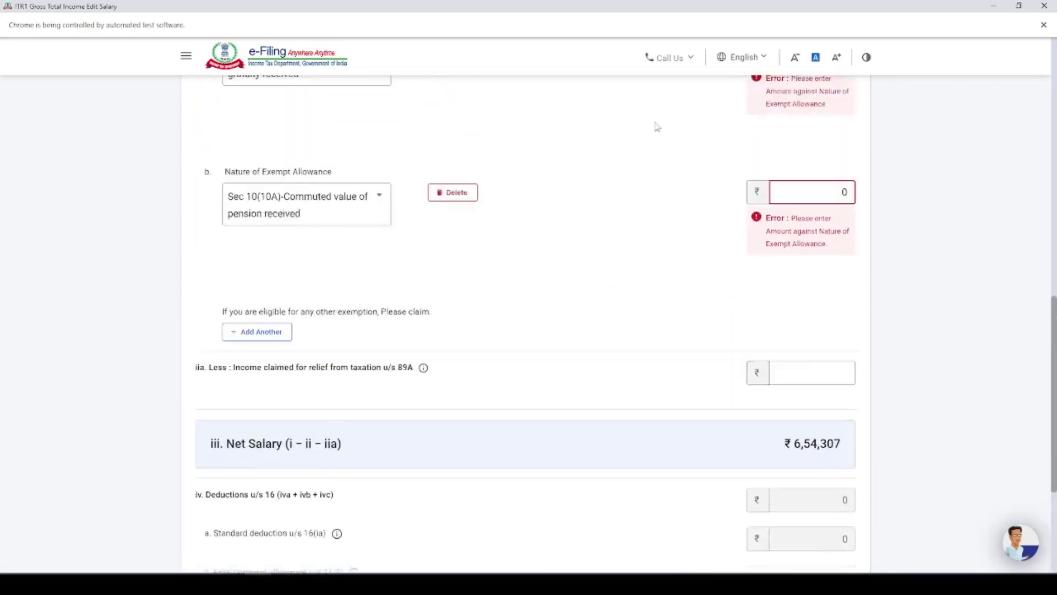
left_click(453, 156)
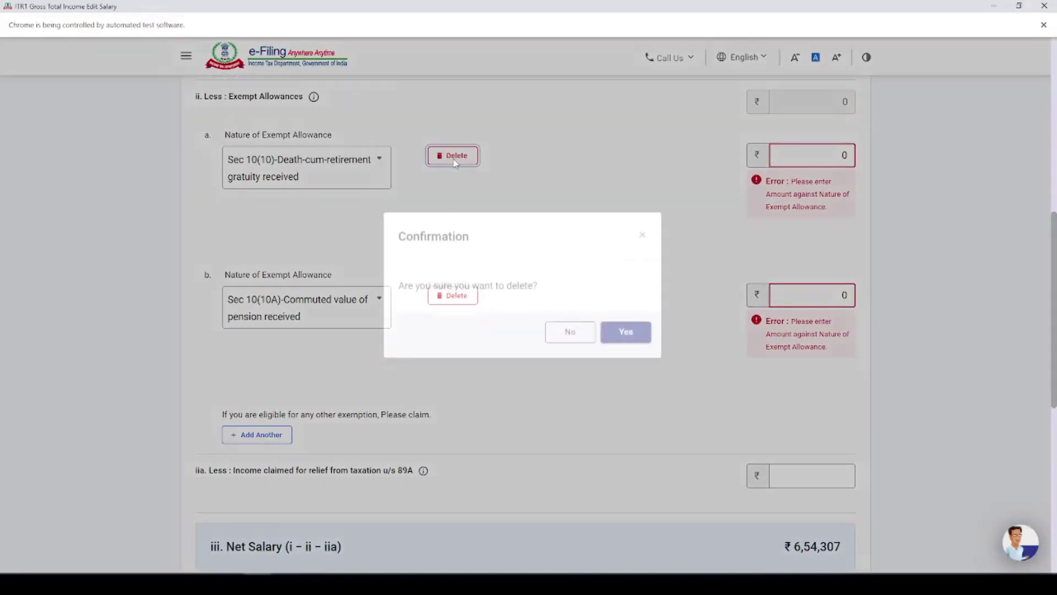
left_click(625, 353)
scroll(448, 176, "up", 5)
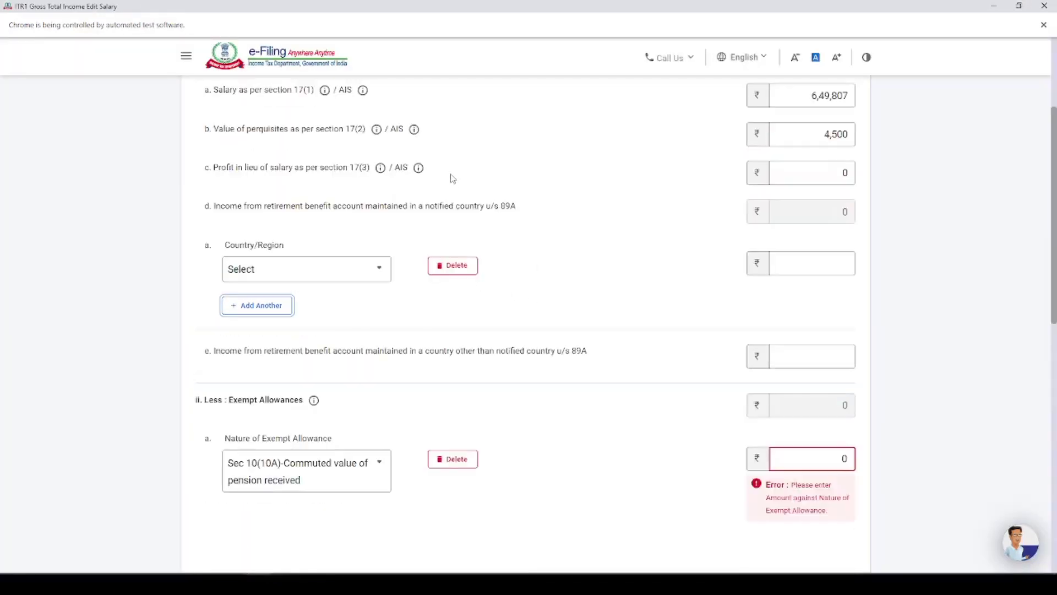
left_click(455, 269)
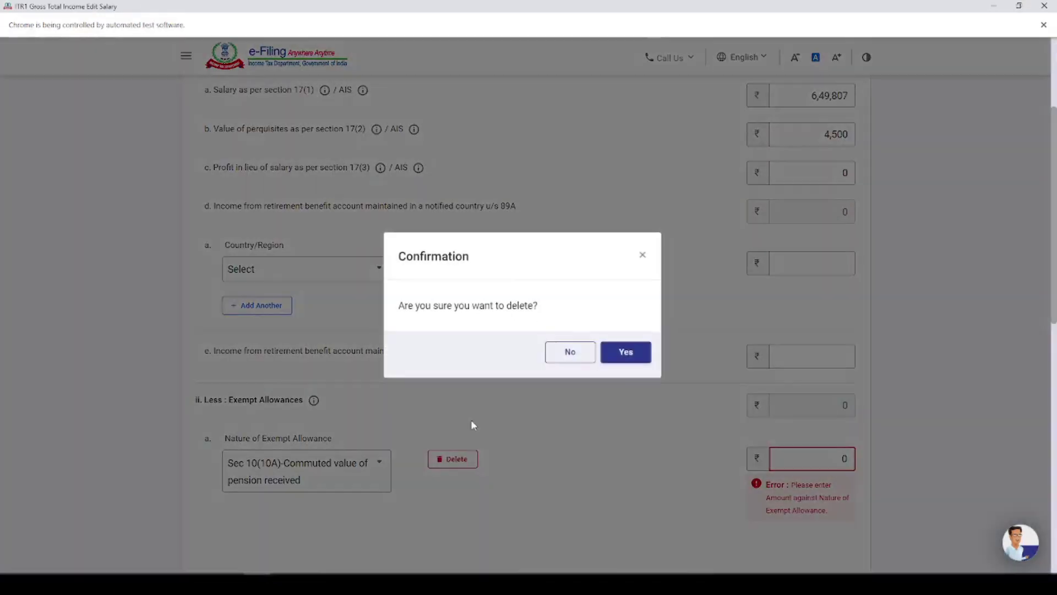
left_click(626, 352)
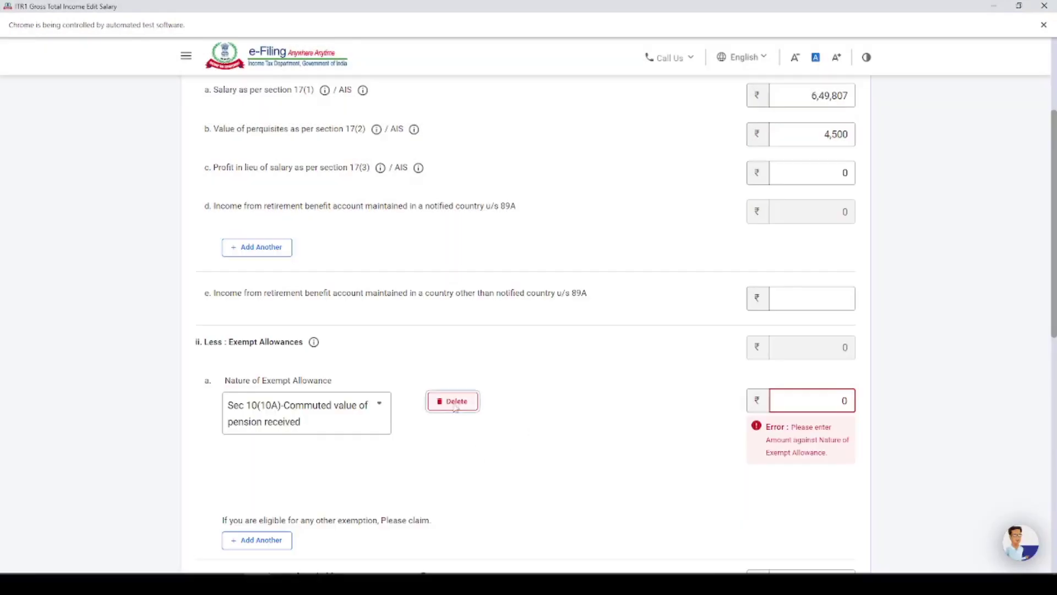
left_click(452, 401)
left_click(626, 353)
scroll(728, 382, "down", 7)
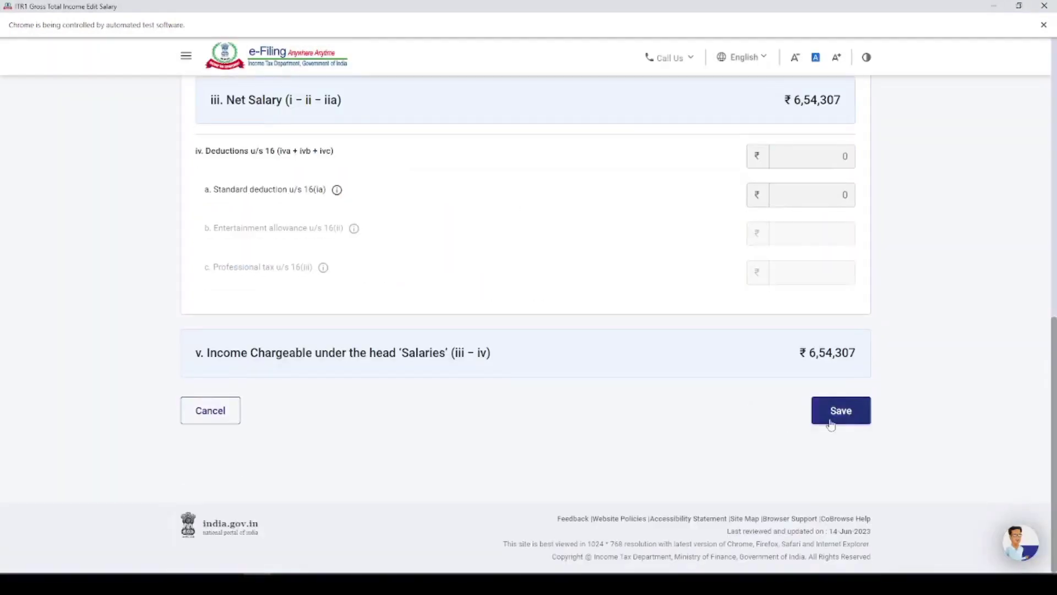
left_click(842, 410)
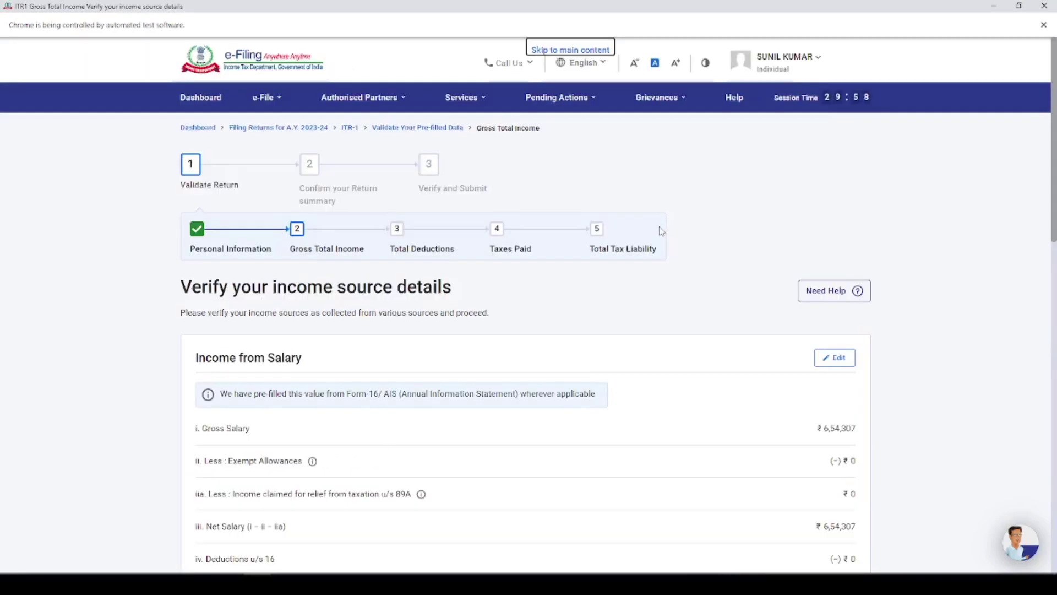
Review the income source details for salary, house property, other sources and exempt income
scroll(733, 385, "down", 12)
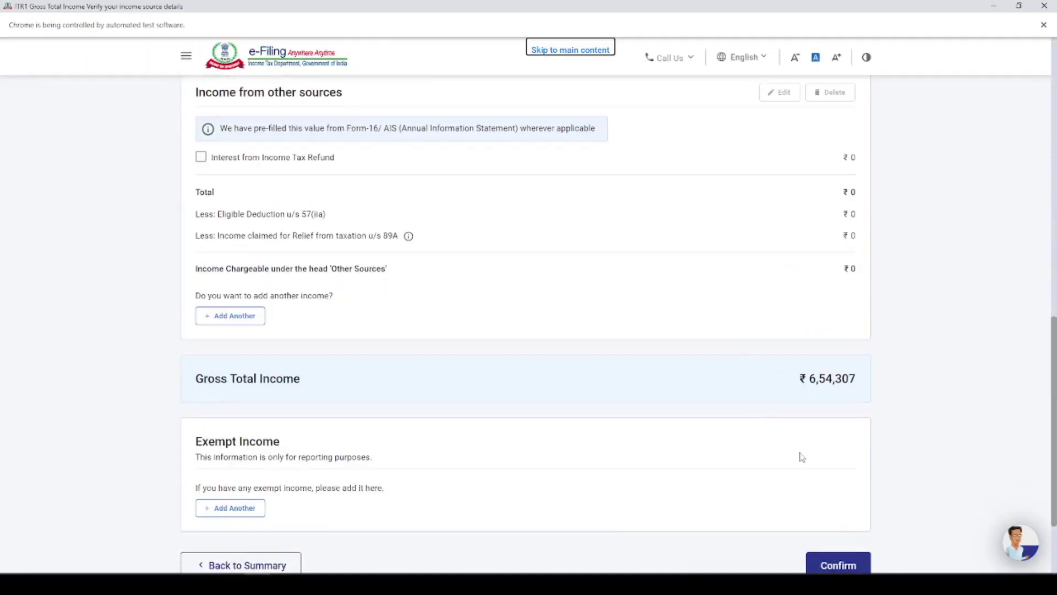
scroll(729, 420, "up", 1)
scroll(729, 420, "up", 3)
scroll(729, 419, "down", 3)
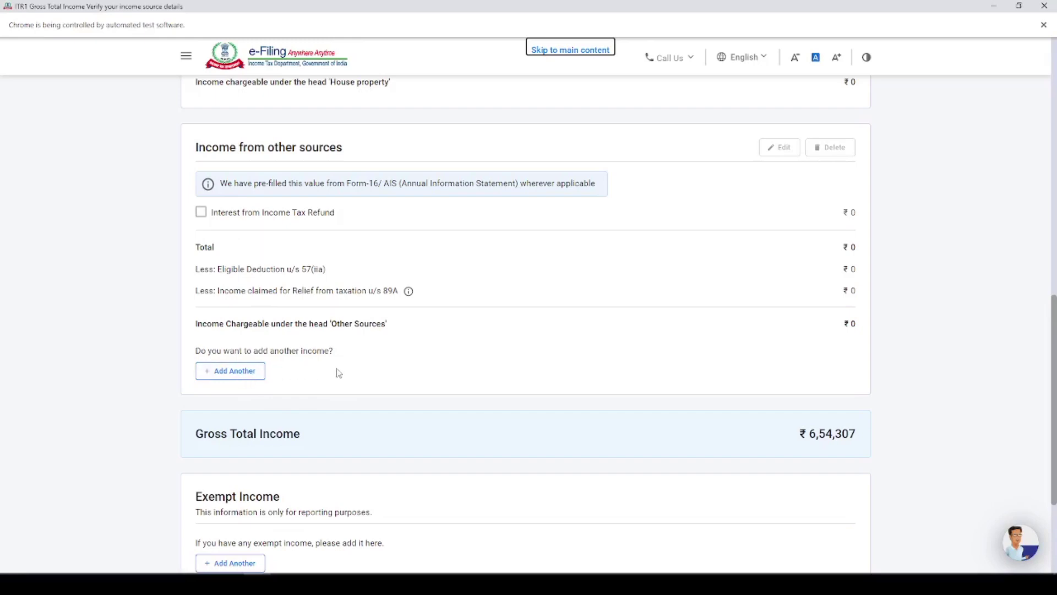
scroll(336, 373, "down", 1)
scroll(338, 373, "up", 4)
scroll(337, 363, "up", 3)
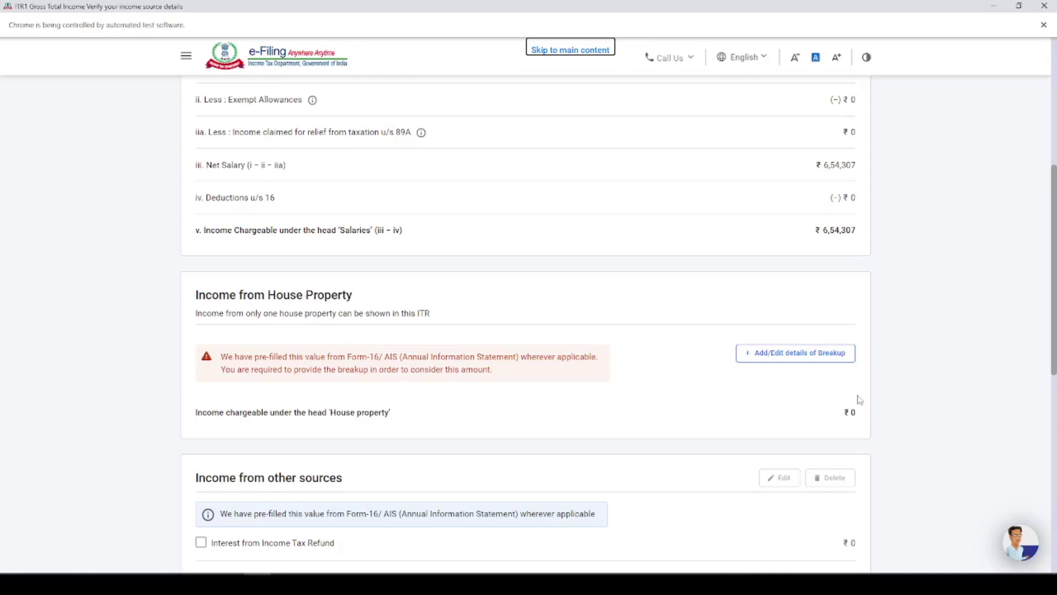
left_click(798, 357)
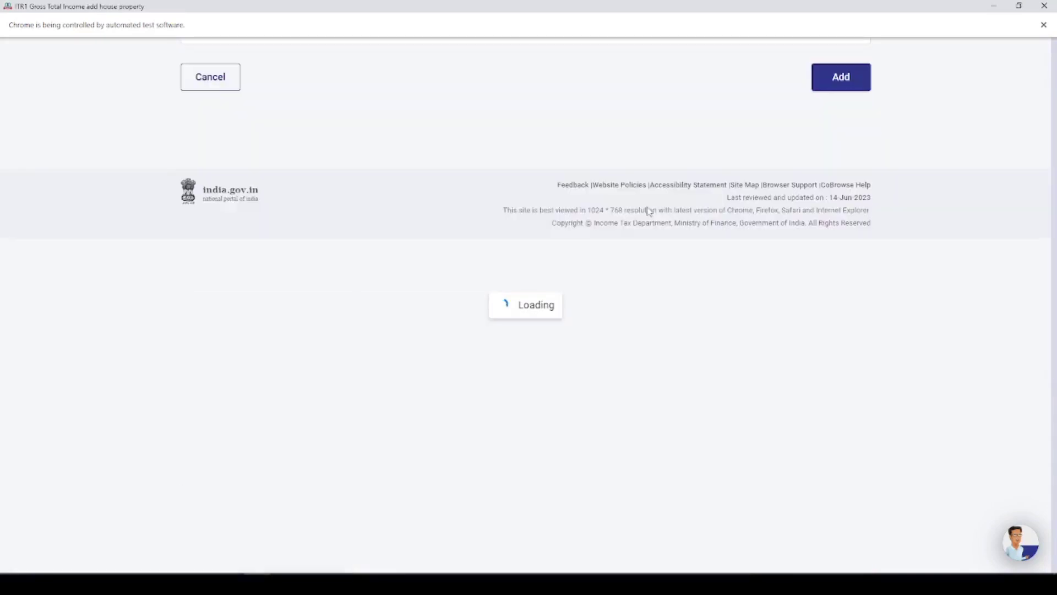
left_click(326, 317)
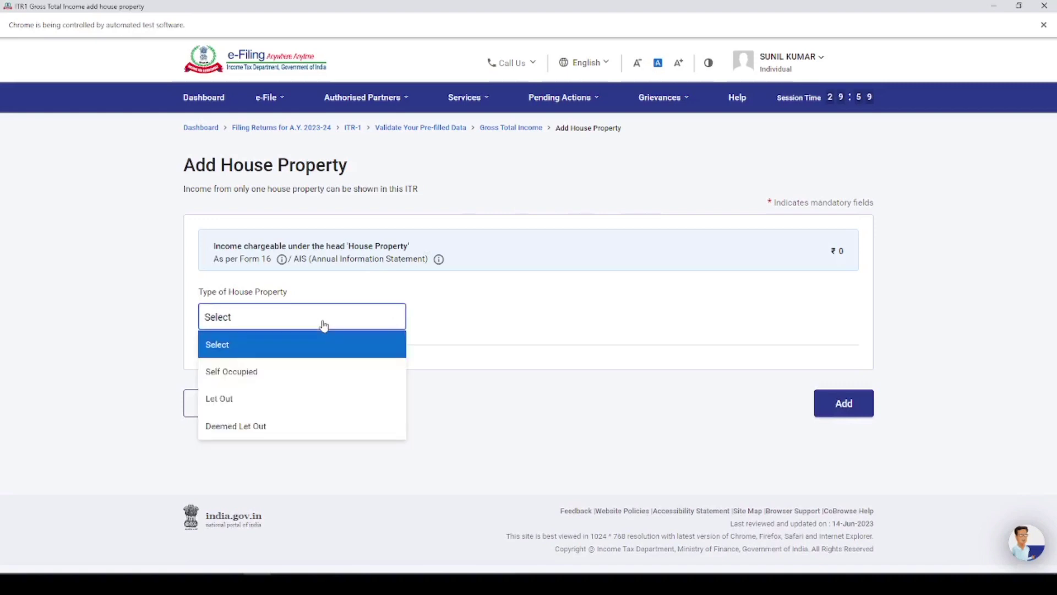
left_click(289, 379)
scroll(567, 330, "down", 2)
left_click(797, 306)
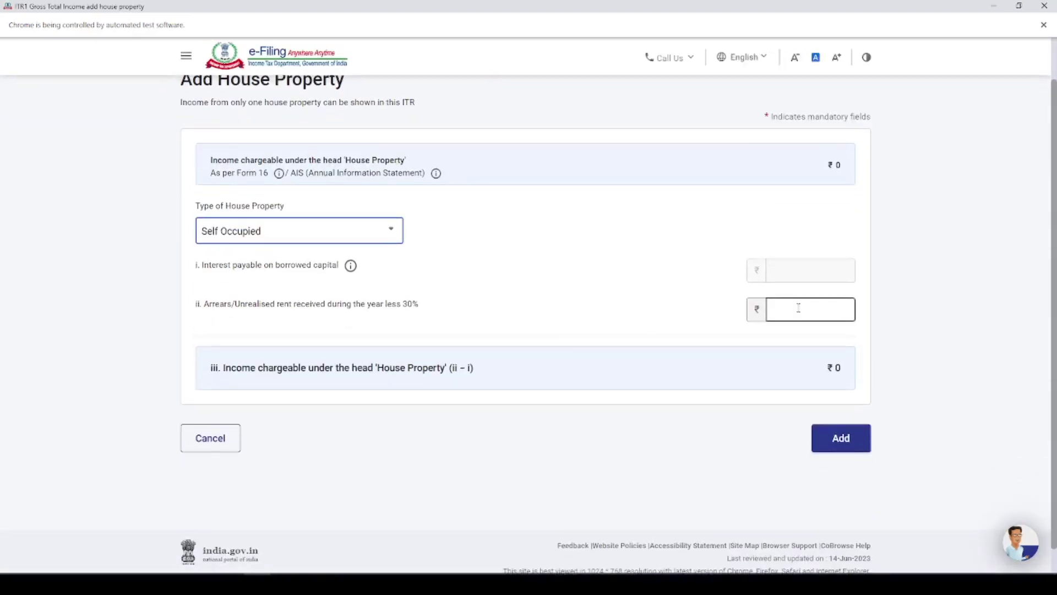
scroll(517, 326, "up", 2)
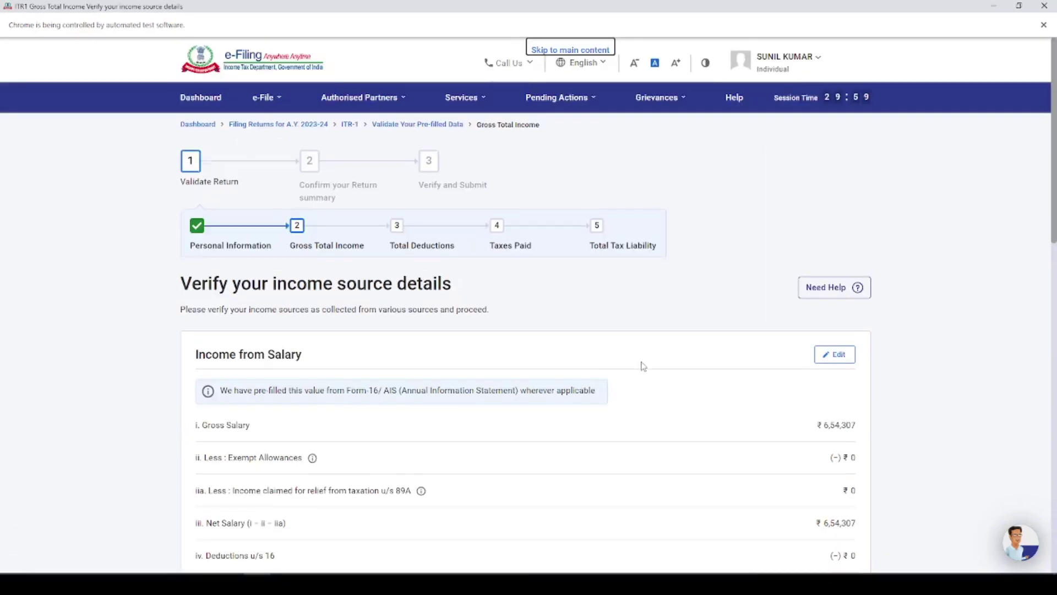
Confirm the Gross Total Income section and open the Total Deductions section from the return summary
scroll(639, 366, "down", 15)
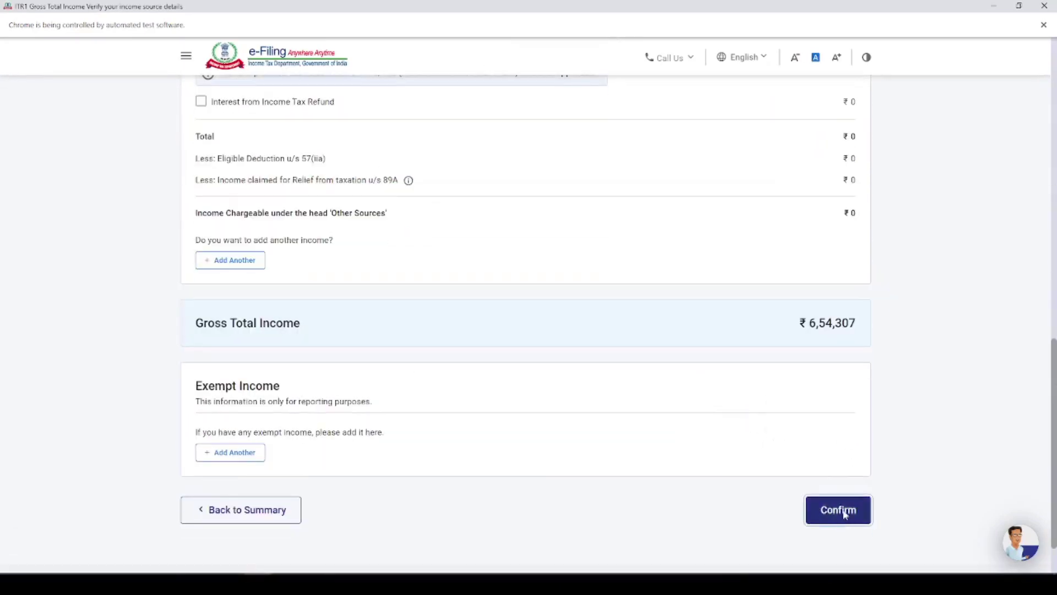
left_click(838, 510)
scroll(540, 287, "down", 5)
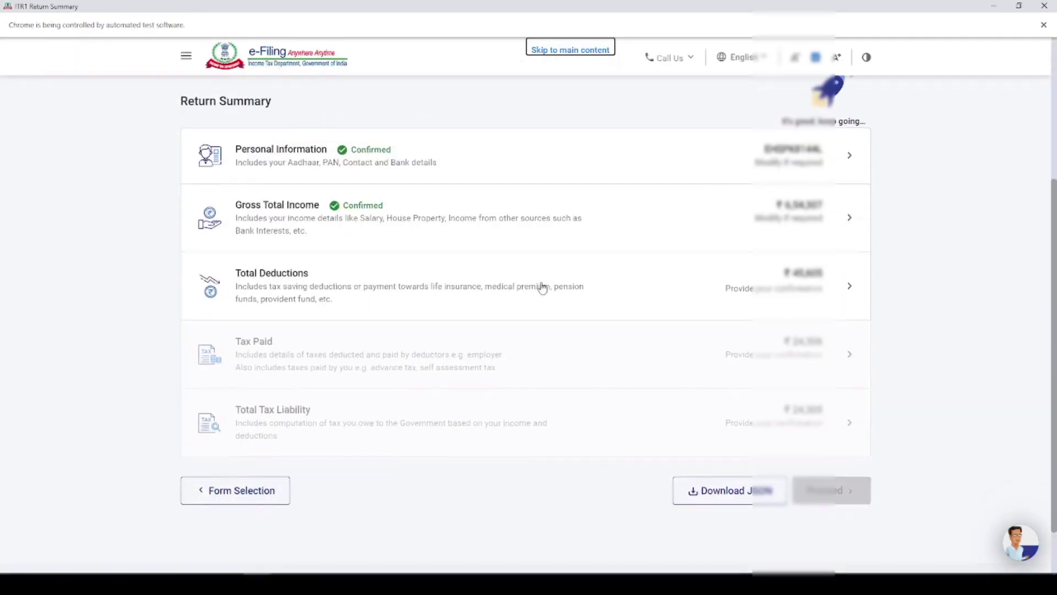
left_click(328, 279)
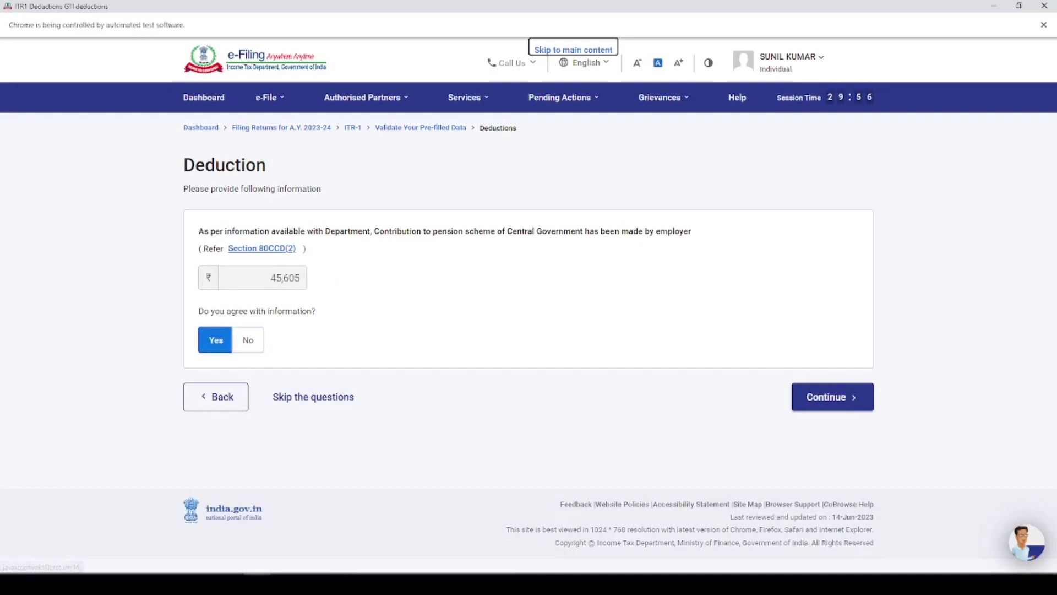
Switch to Form 16 in Acrobat Reader and review its section 10 exemptions, section 16 deductions and Chapter VI-A deductions
key("alt+Tab")
scroll(770, 267, "down", 5)
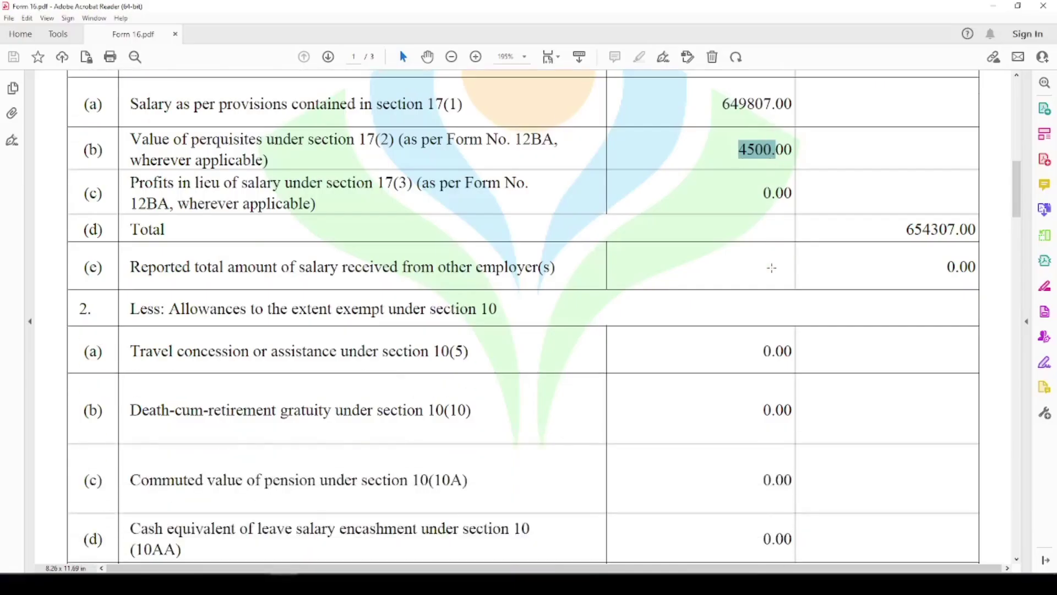
scroll(482, 251, "down", 12)
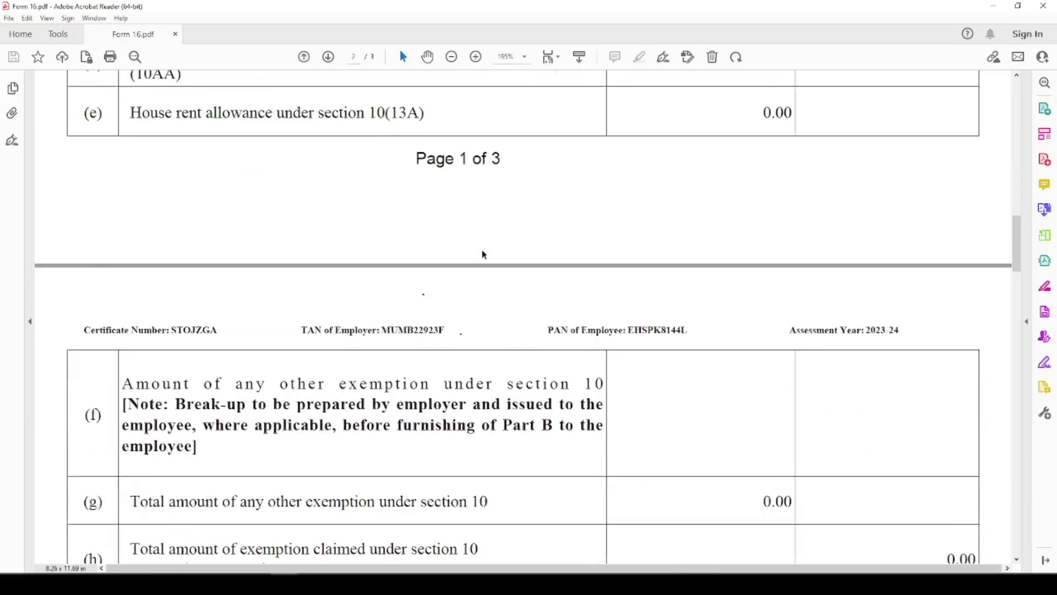
scroll(482, 250, "down", 8)
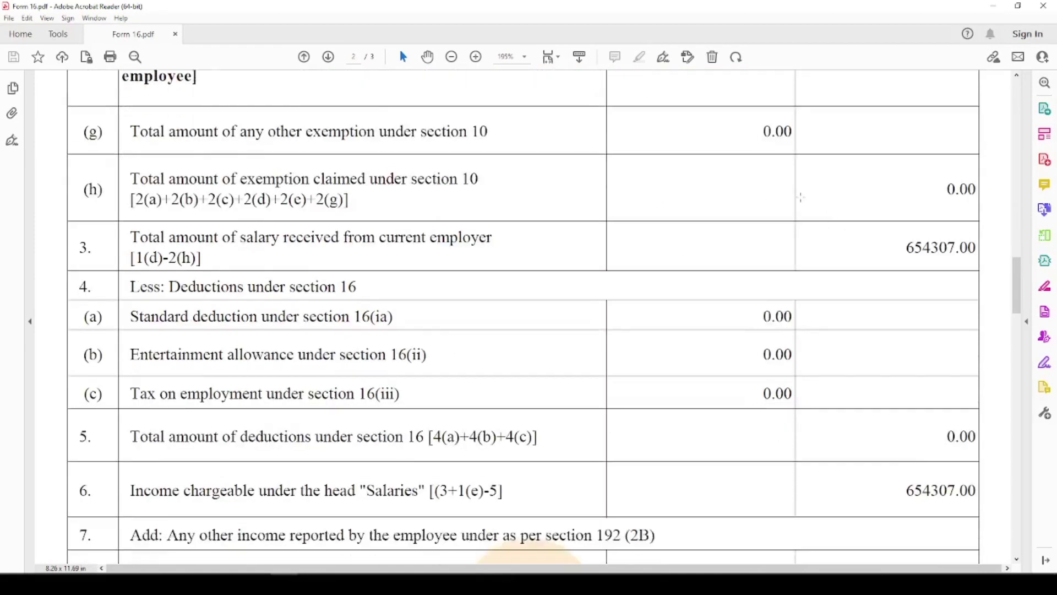
scroll(803, 225, "down", 9)
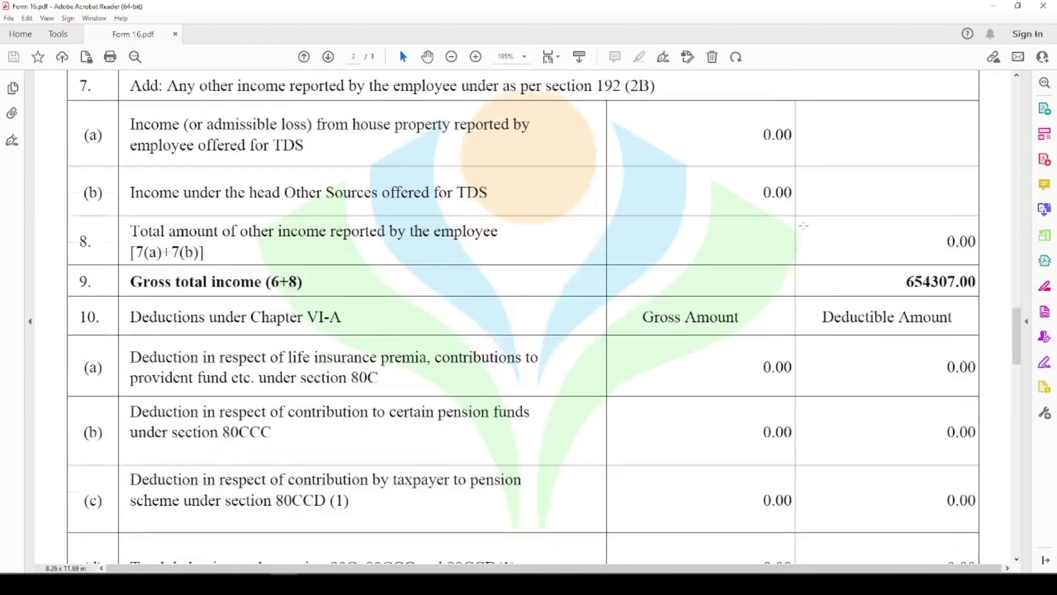
scroll(803, 225, "up", 17)
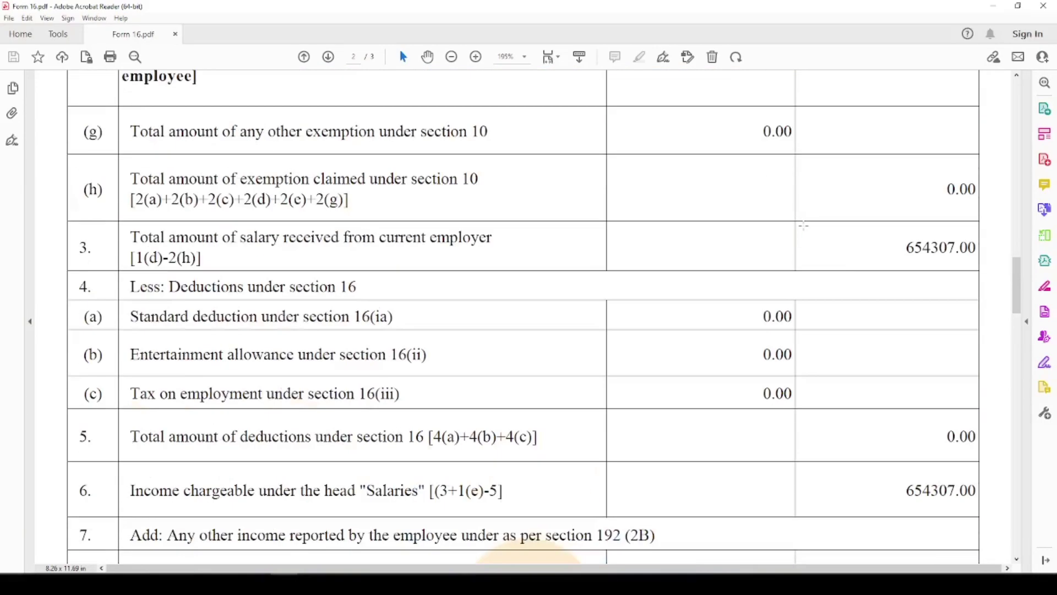
scroll(803, 225, "up", 18)
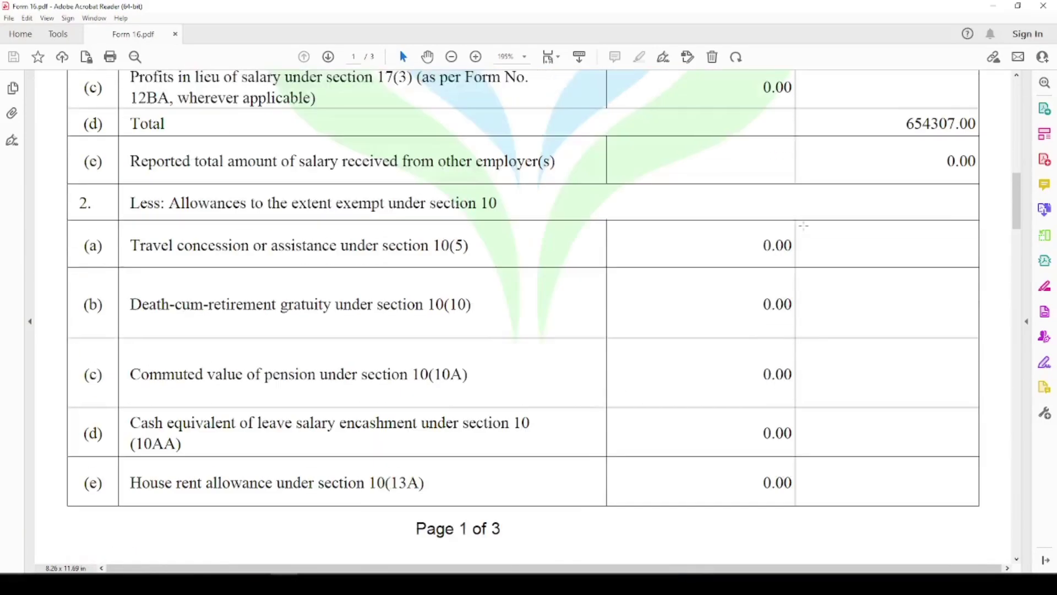
Check the gross and deductible employer pension contribution under section 80CCD(2) in Form 16, and switch back to the e-Filing deduction page
scroll(805, 231, "down", 12)
scroll(805, 231, "down", 20)
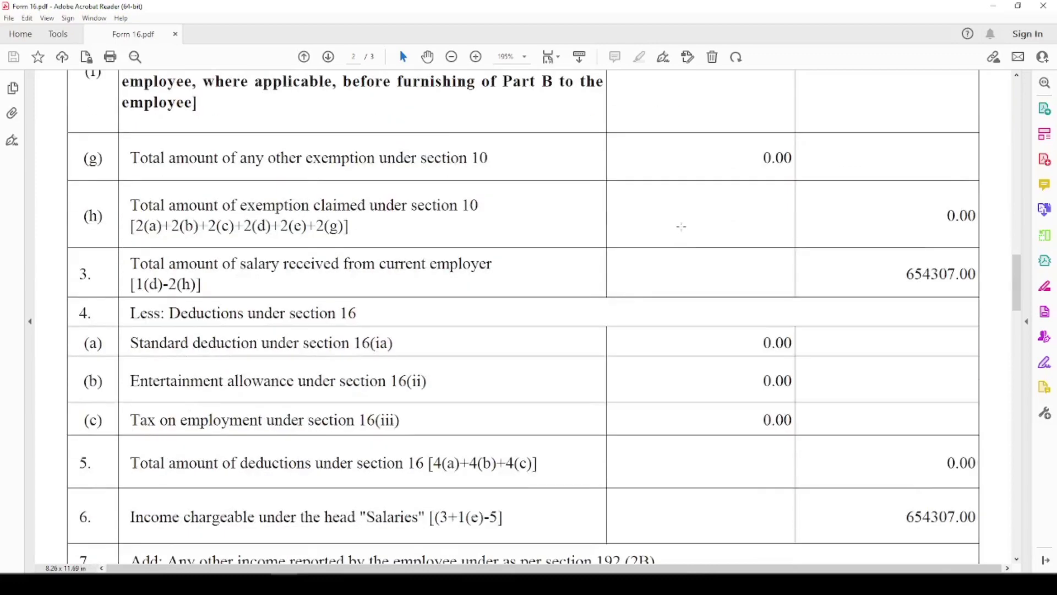
scroll(684, 226, "down", 14)
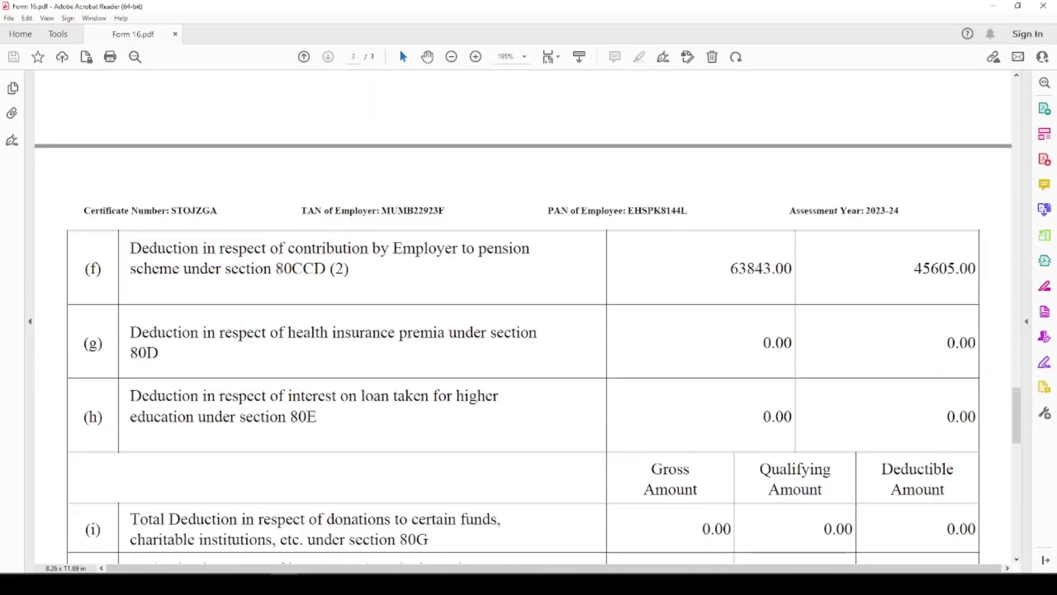
left_click_drag(276, 268, 354, 281)
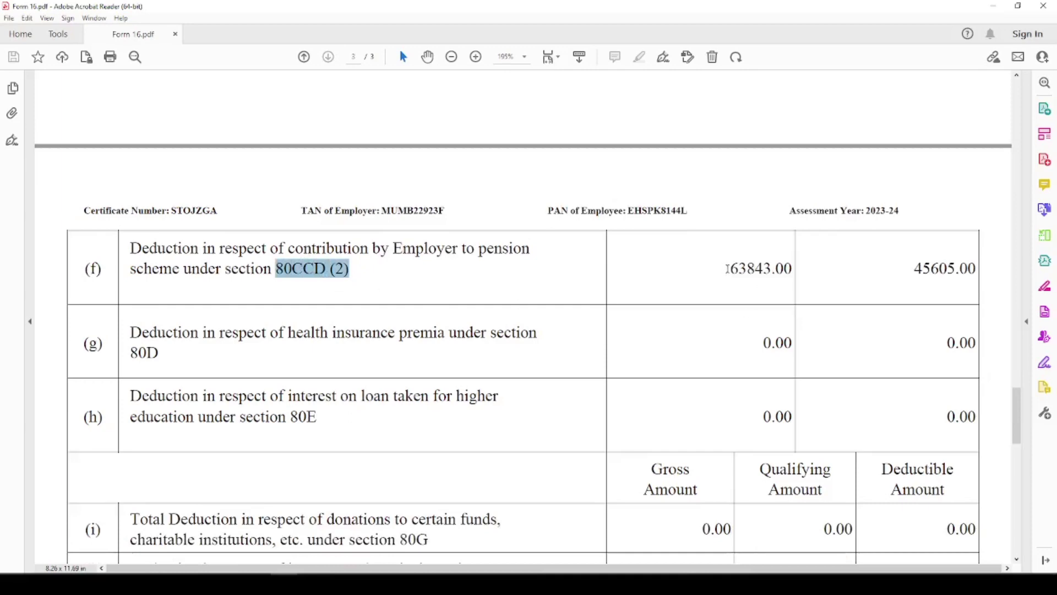
left_click_drag(730, 268, 787, 269)
left_click_drag(912, 268, 957, 269)
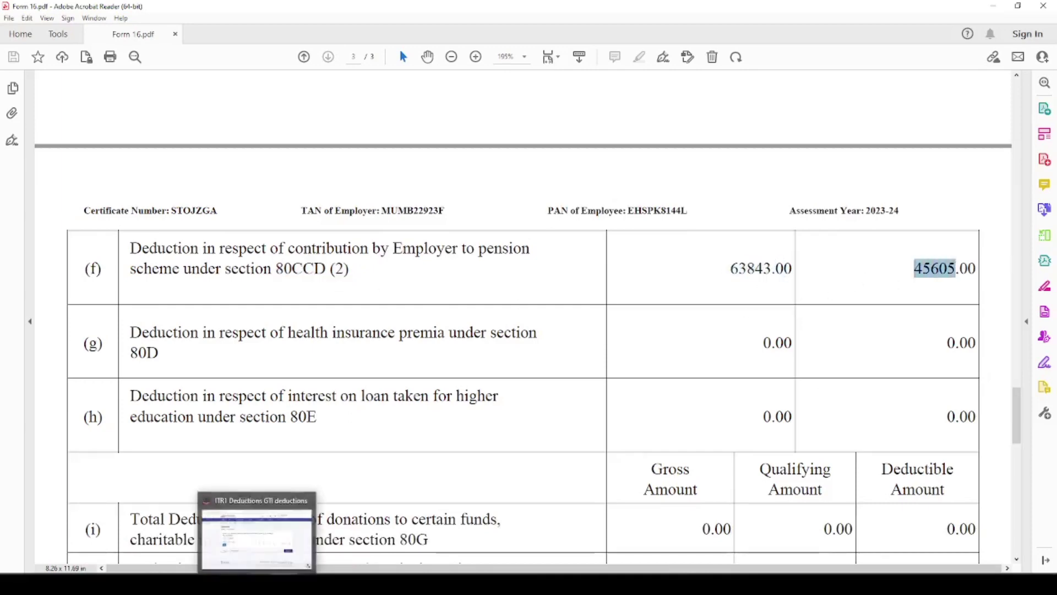
left_click(258, 531)
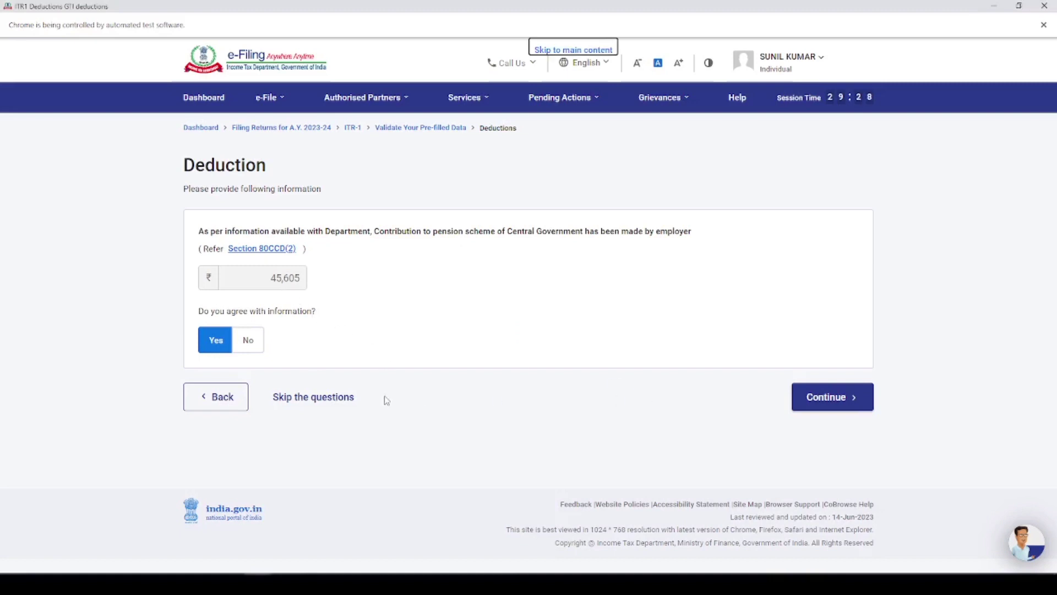
Skip the deduction questions, confirming the skip, and look over the eligible deductions and their total
left_click(337, 398)
left_click(657, 355)
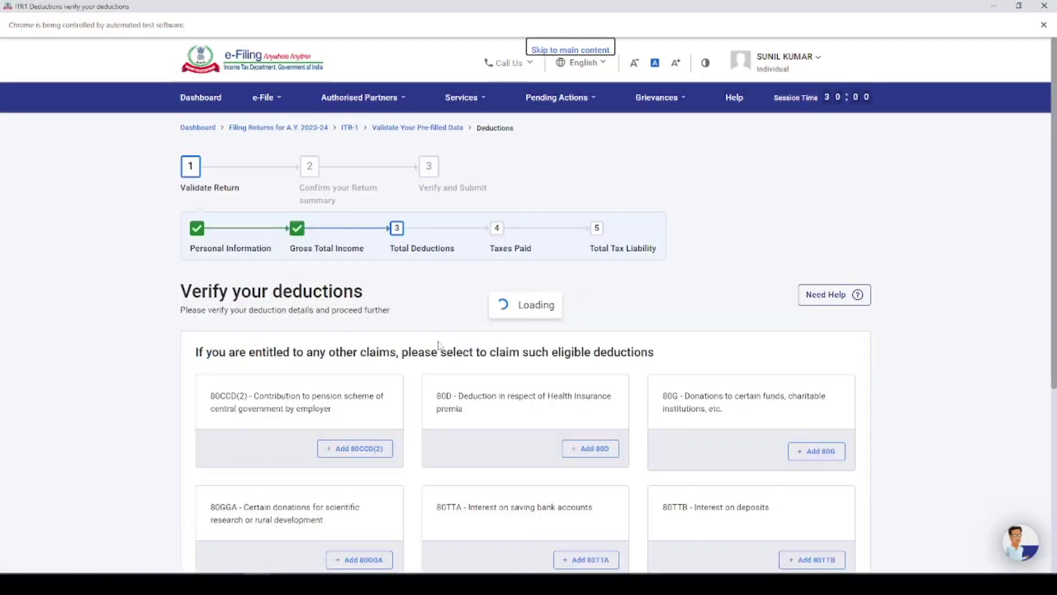
scroll(280, 302, "down", 3)
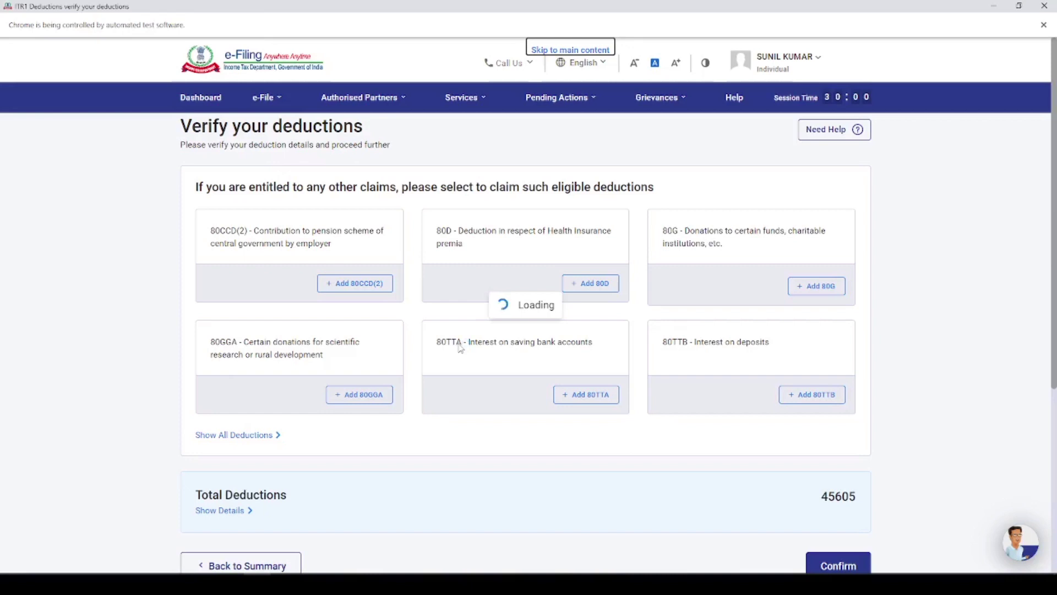
Confirm the Total Deductions section, and review and confirm the taxes paid details in the Tax Paid section
scroll(433, 347, "down", 2)
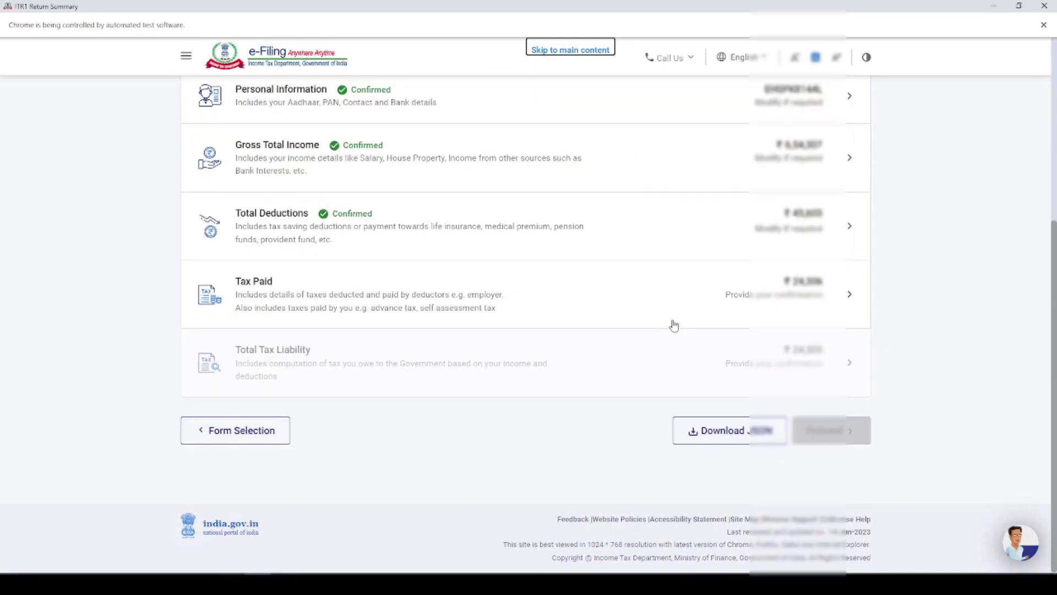
left_click(288, 292)
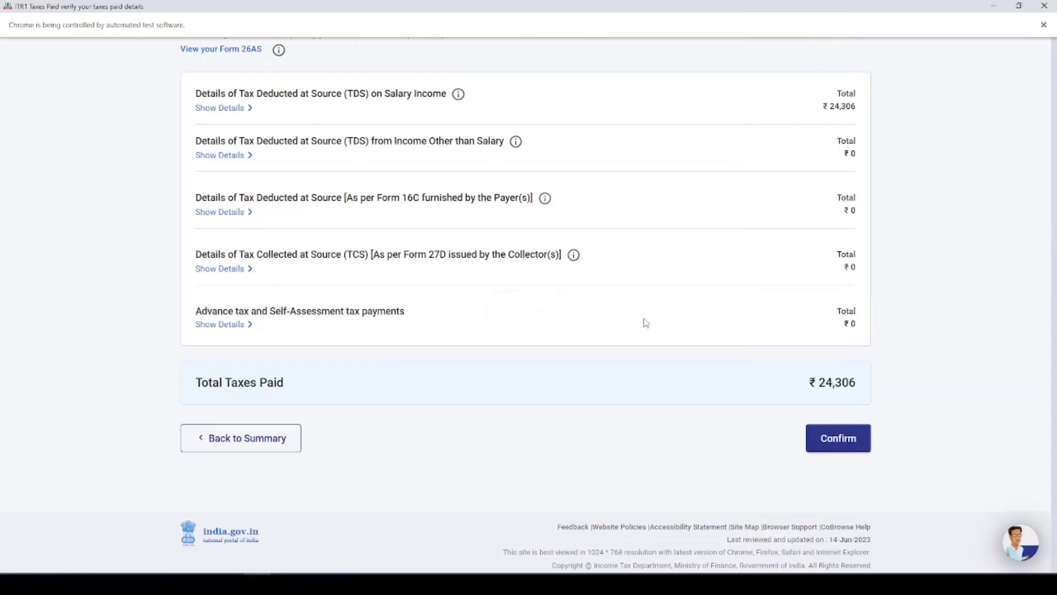
scroll(647, 321, "down", 5)
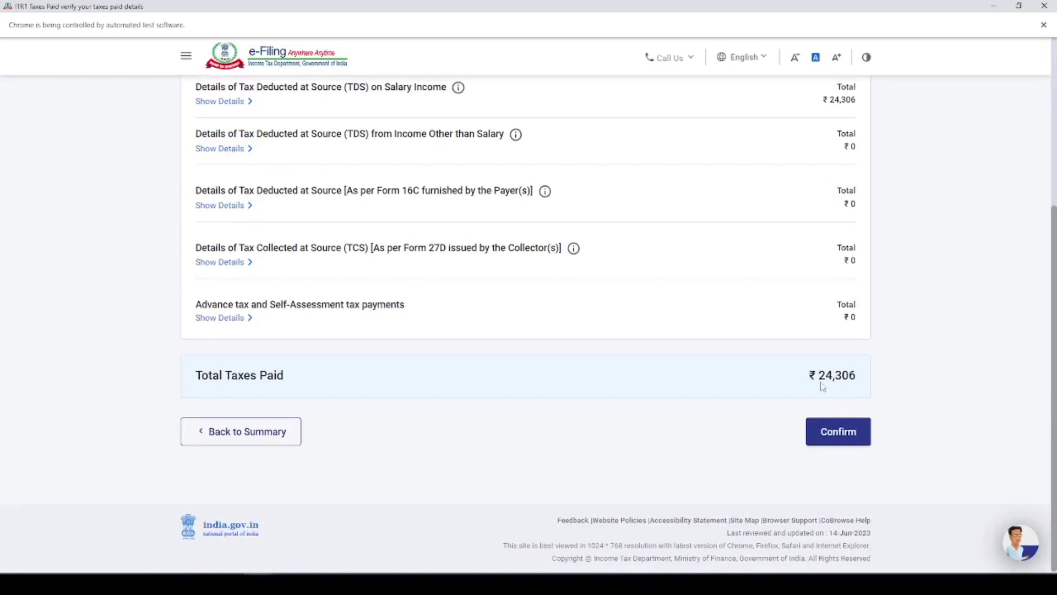
scroll(826, 386, "up", 2)
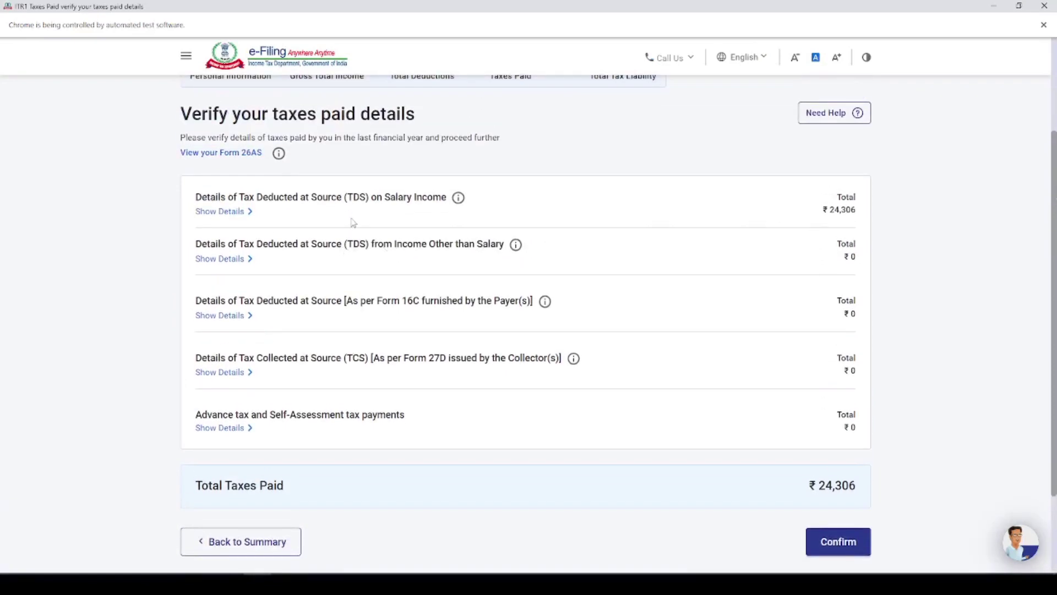
left_click(837, 542)
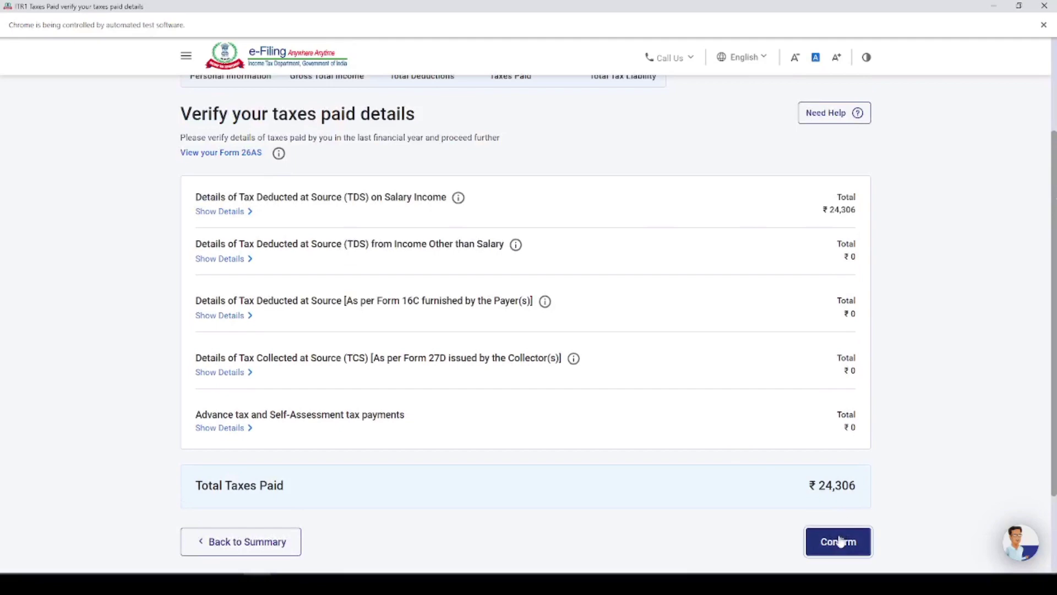
Open the Total Tax Liability section from the return summary, review the income and tax computation, and confirm it
scroll(751, 280, "down", 5)
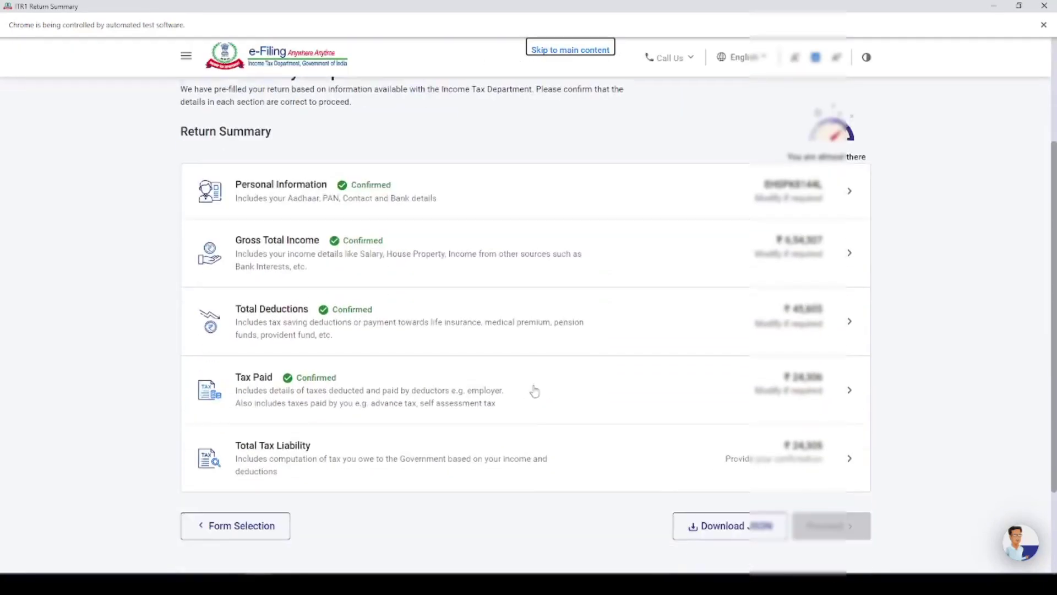
left_click(307, 366)
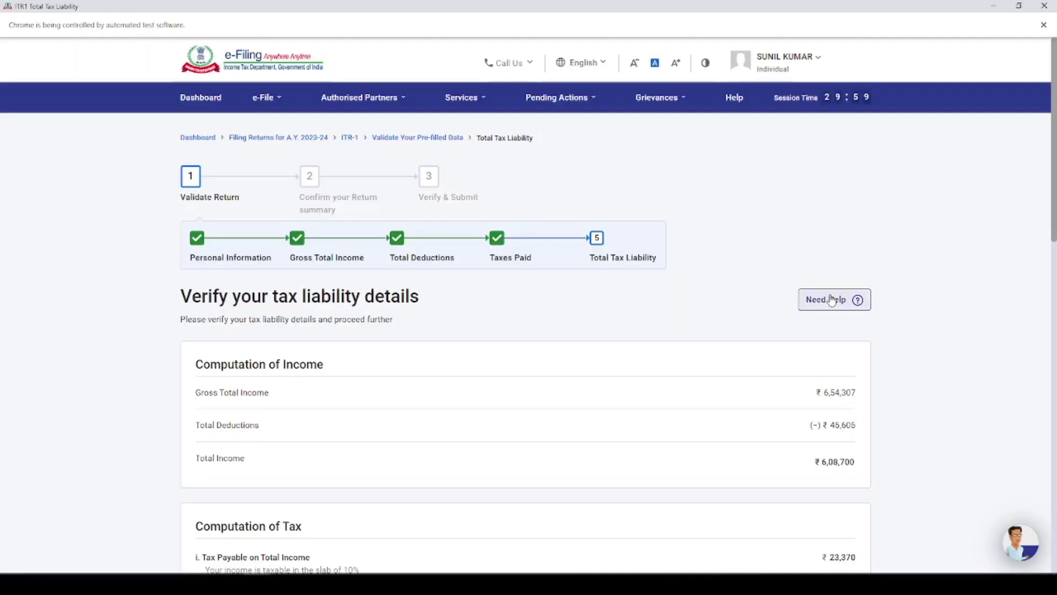
scroll(820, 386, "down", 6)
scroll(834, 359, "down", 10)
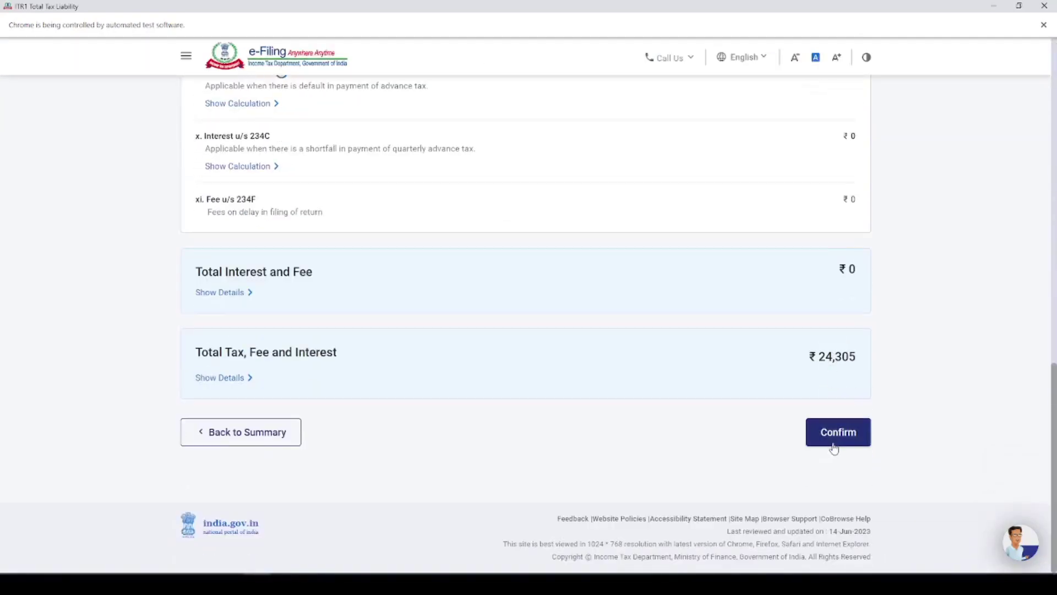
left_click(831, 443)
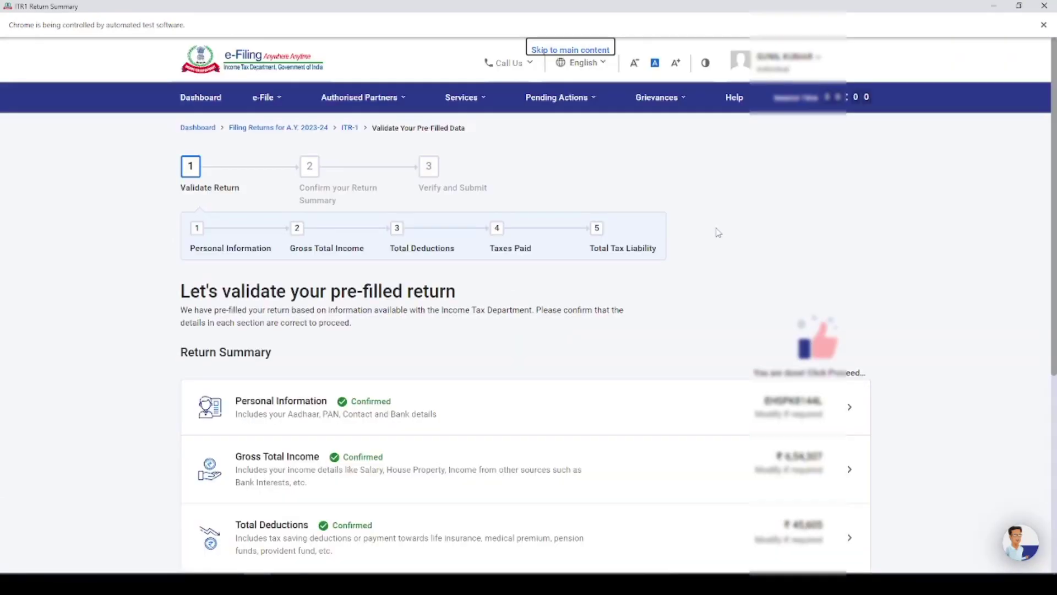
Proceed from the validated return summary to the tax summary, review it, and continue to preview the return
scroll(670, 358, "down", 6)
left_click(832, 438)
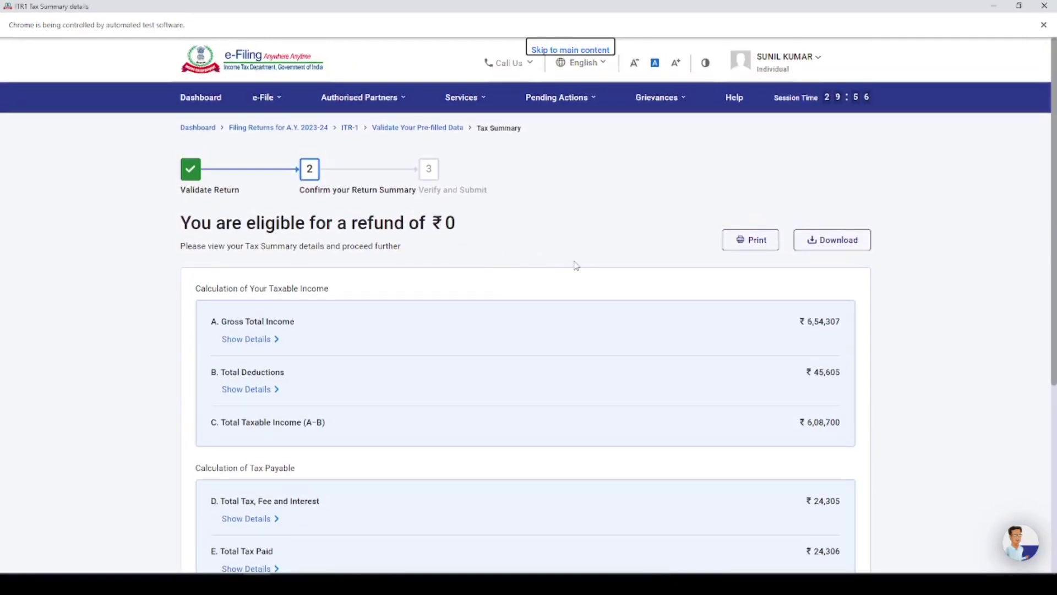
scroll(575, 265, "down", 5)
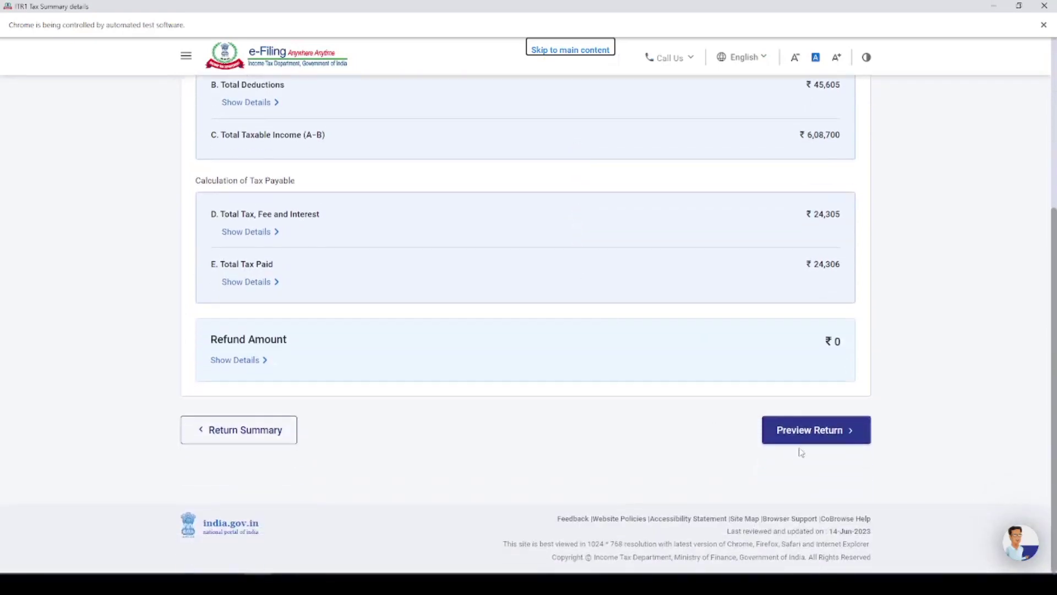
left_click(825, 430)
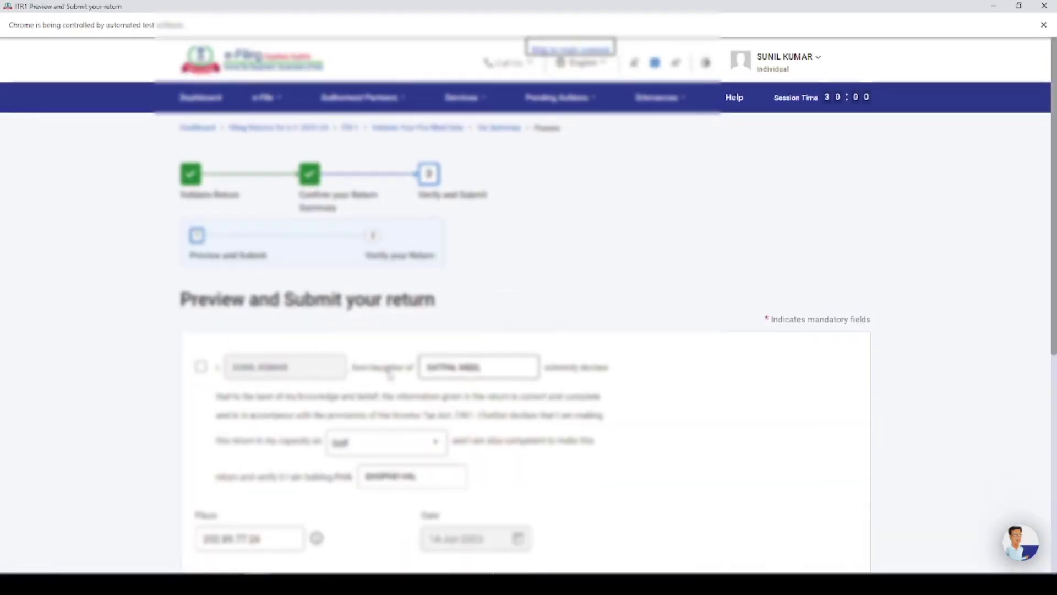
Accept the declaration for submitting the return and proceed to its preview
left_click(201, 366)
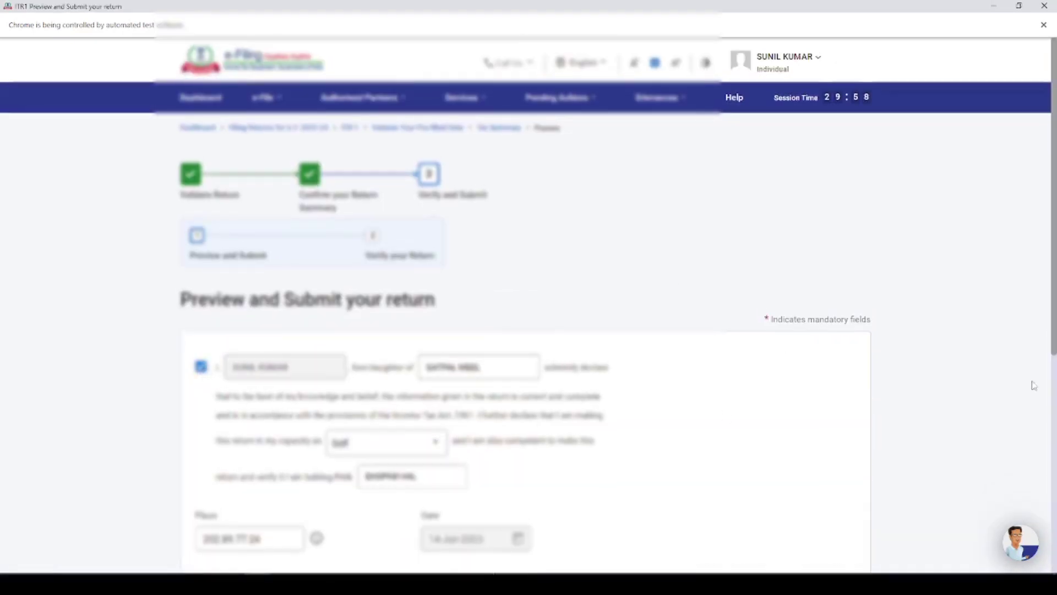
scroll(790, 422, "down", 5)
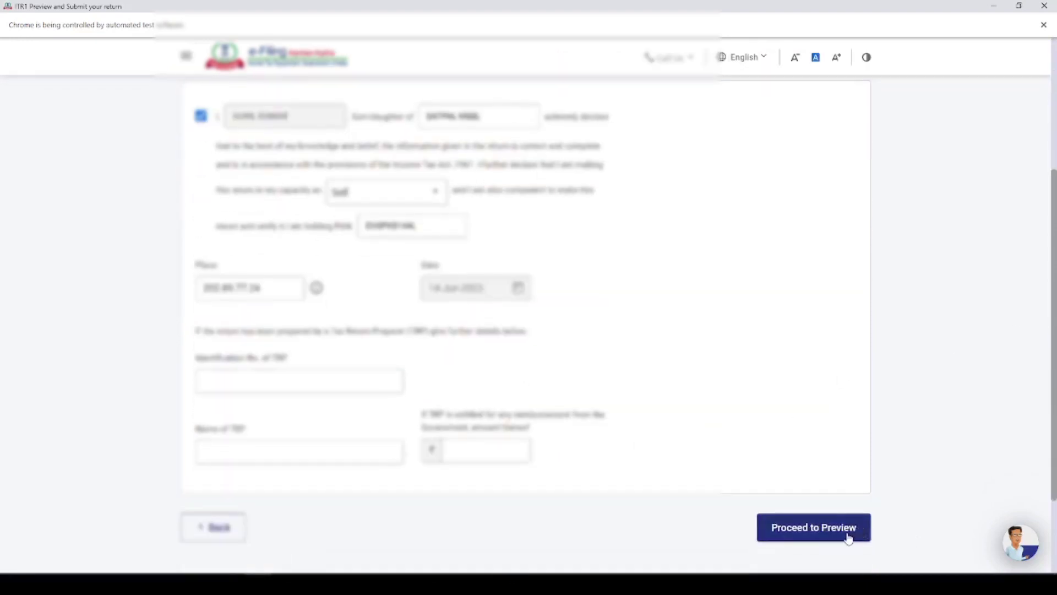
left_click(849, 534)
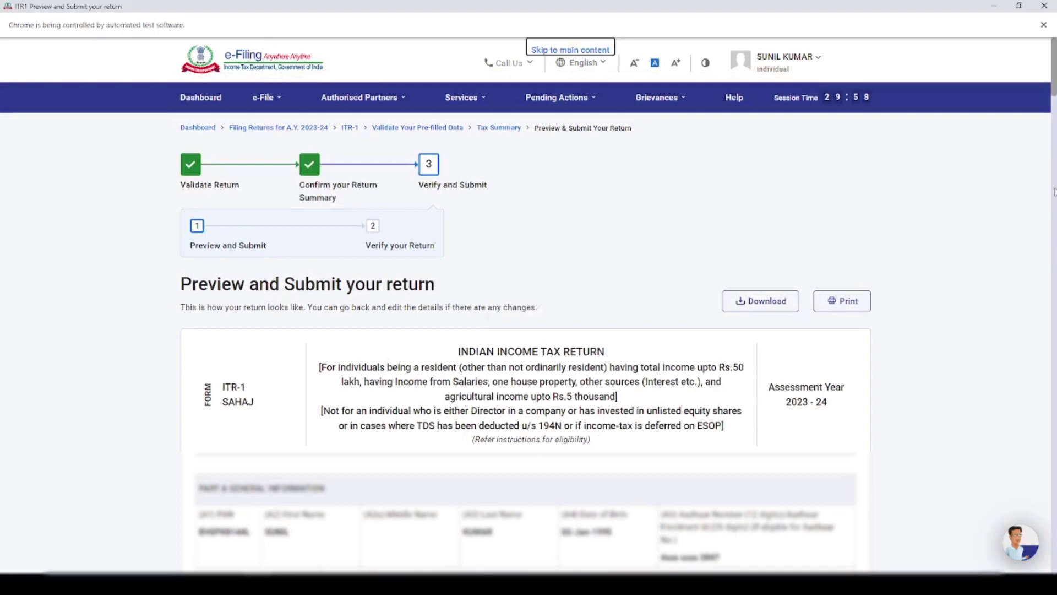
Go through the ITR-1 preview to its end, validate the return and proceed to verification
scroll(882, 506, "down", 15)
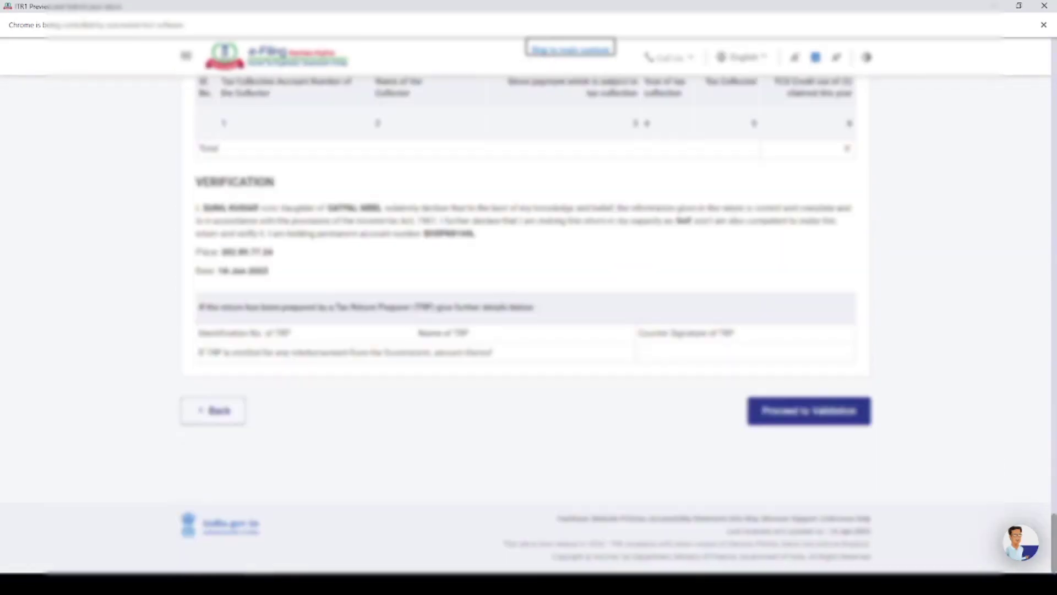
left_click(823, 419)
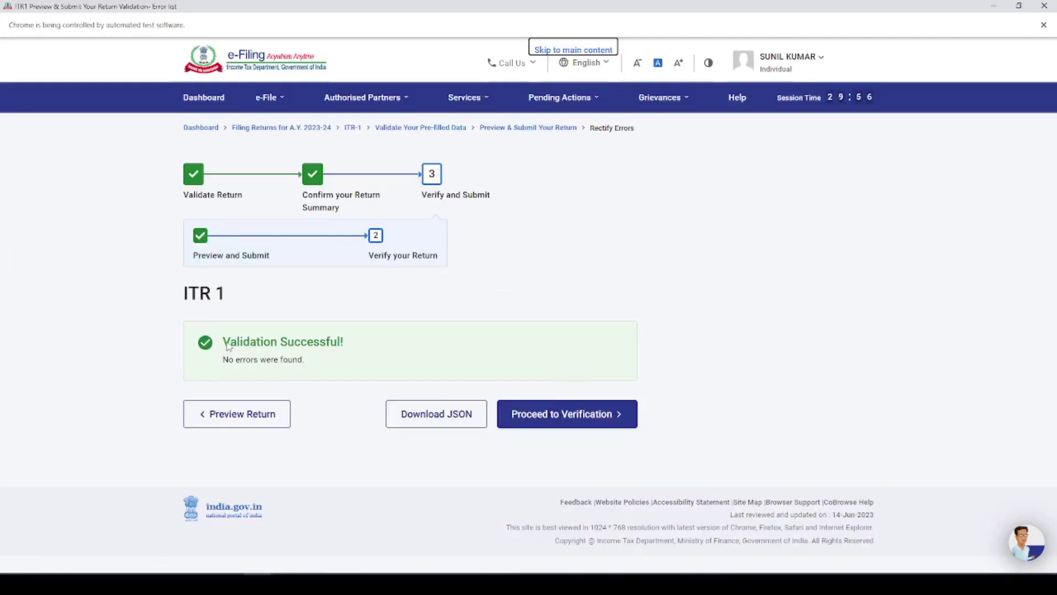
left_click_drag(223, 342, 341, 346)
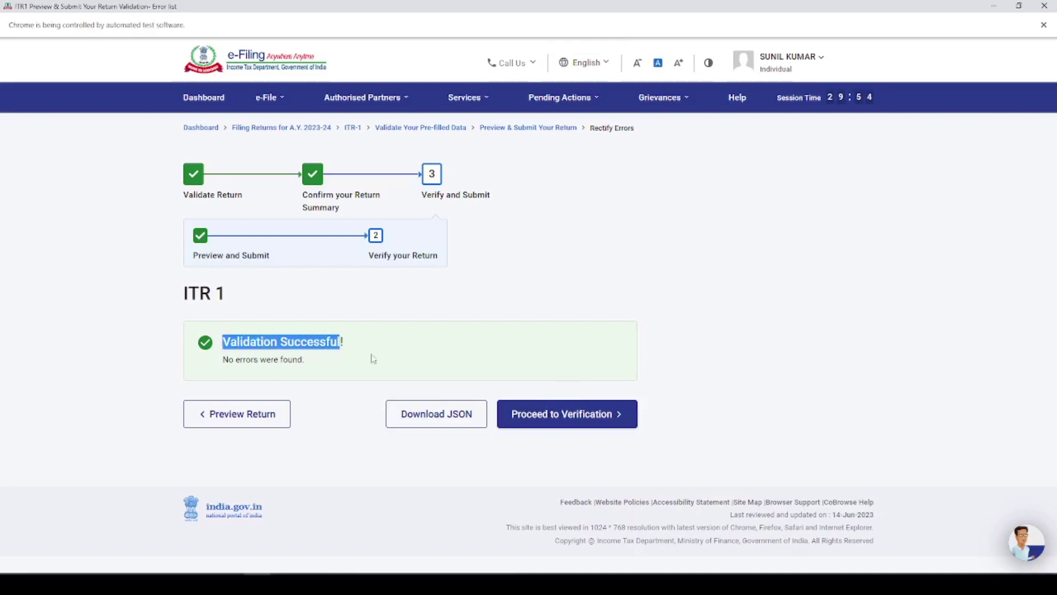
left_click(555, 421)
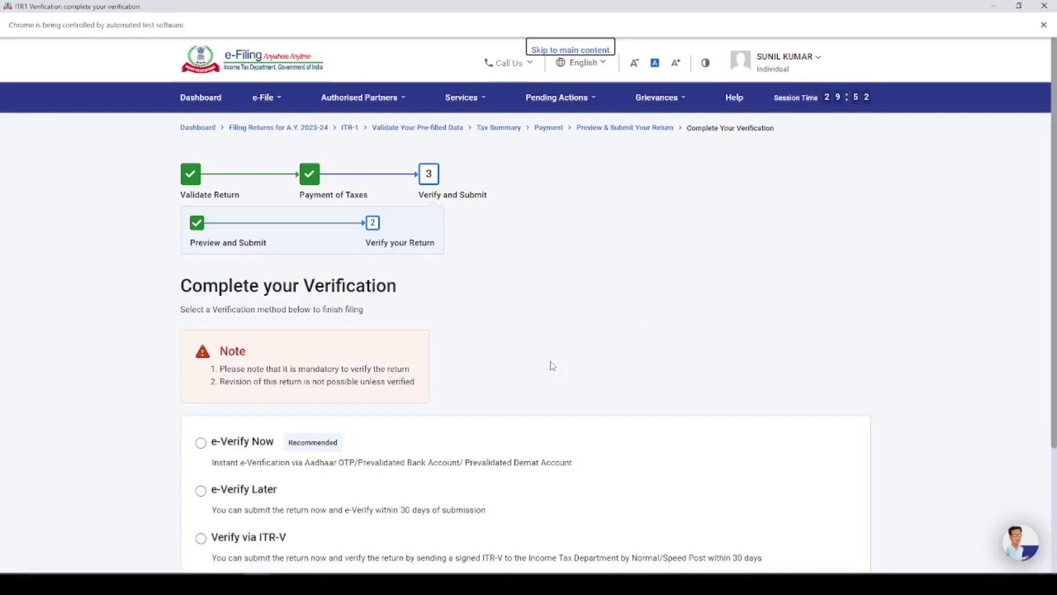
Choose e-Verify Now as the verification method for the return and continue
left_click(200, 442)
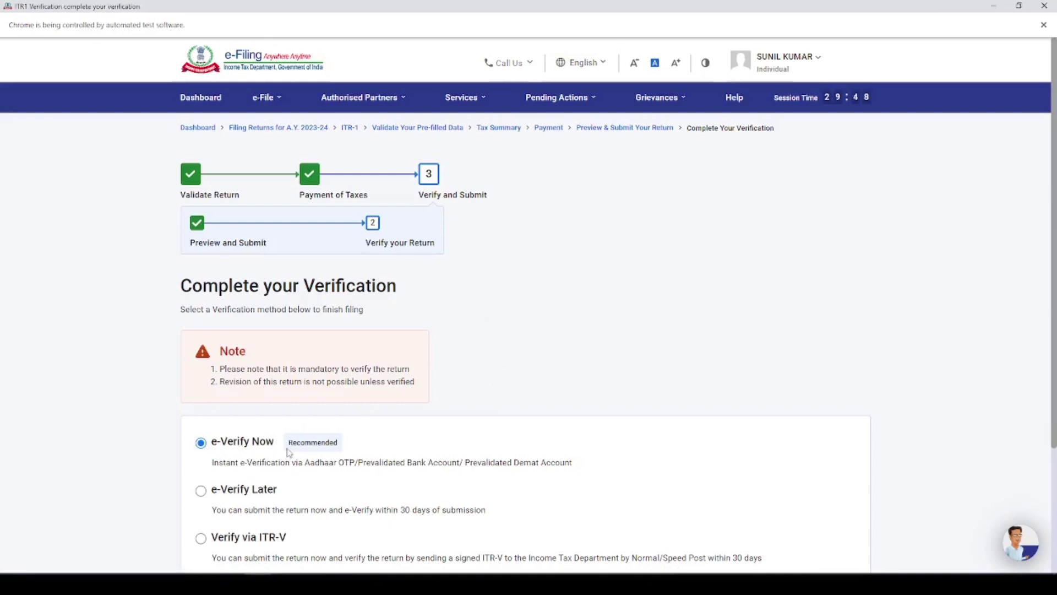
scroll(427, 460, "down", 3)
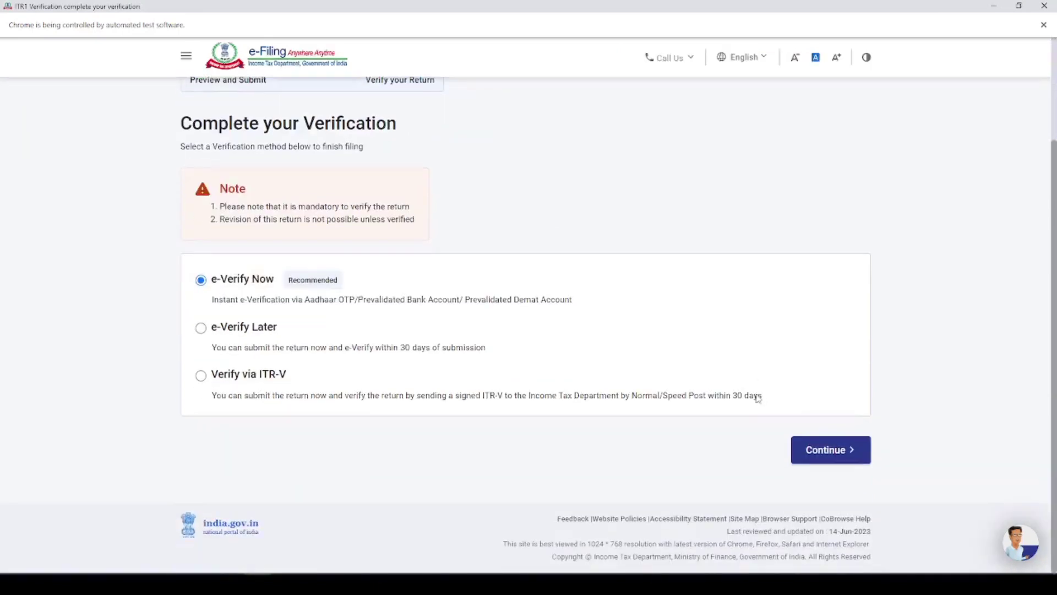
left_click(820, 450)
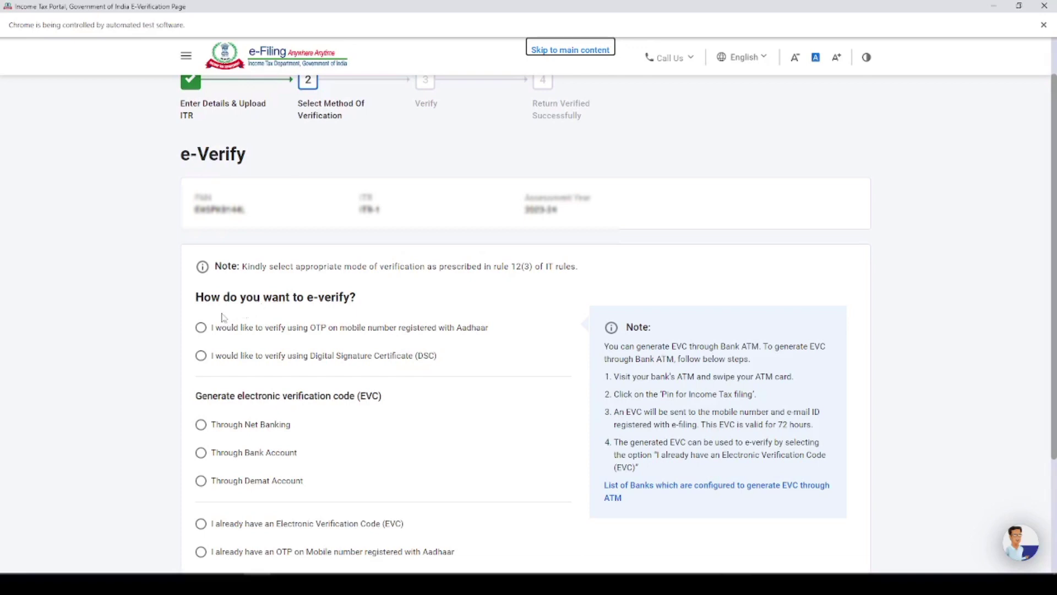
Select verification using an OTP on the mobile number registered with Aadhaar and continue
left_click(201, 327)
scroll(391, 354, "down", 3)
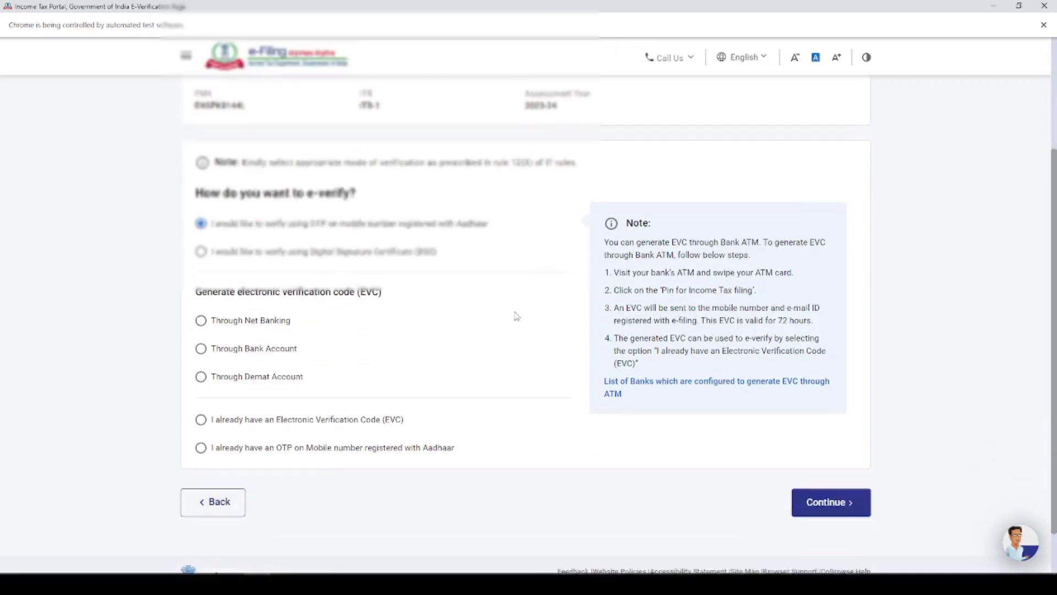
left_click(842, 460)
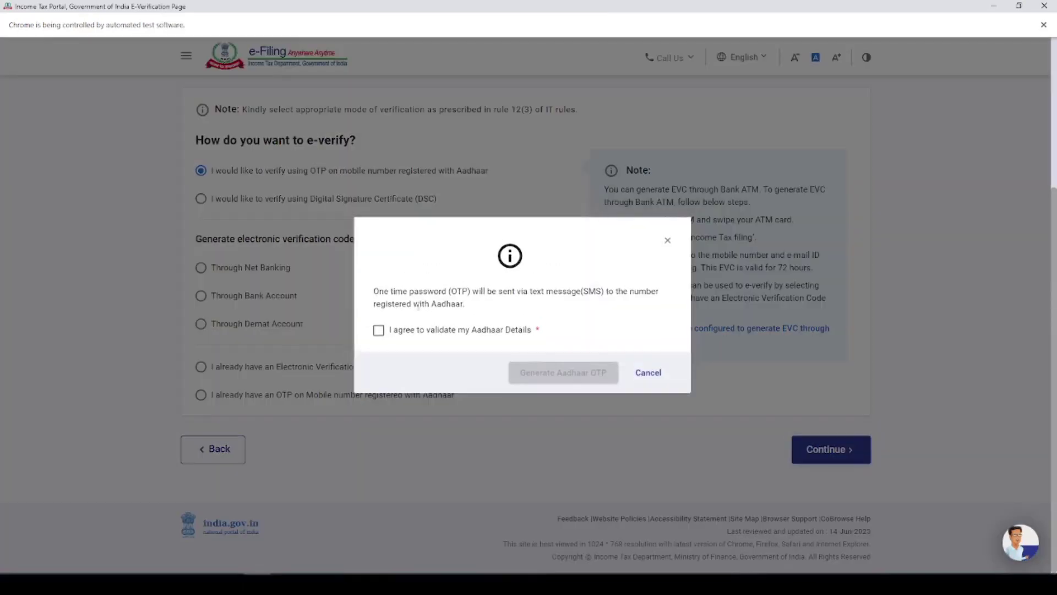
Agree to validate the Aadhaar details, generate the Aadhaar OTP and enter the received OTP
left_click(378, 329)
left_click(538, 374)
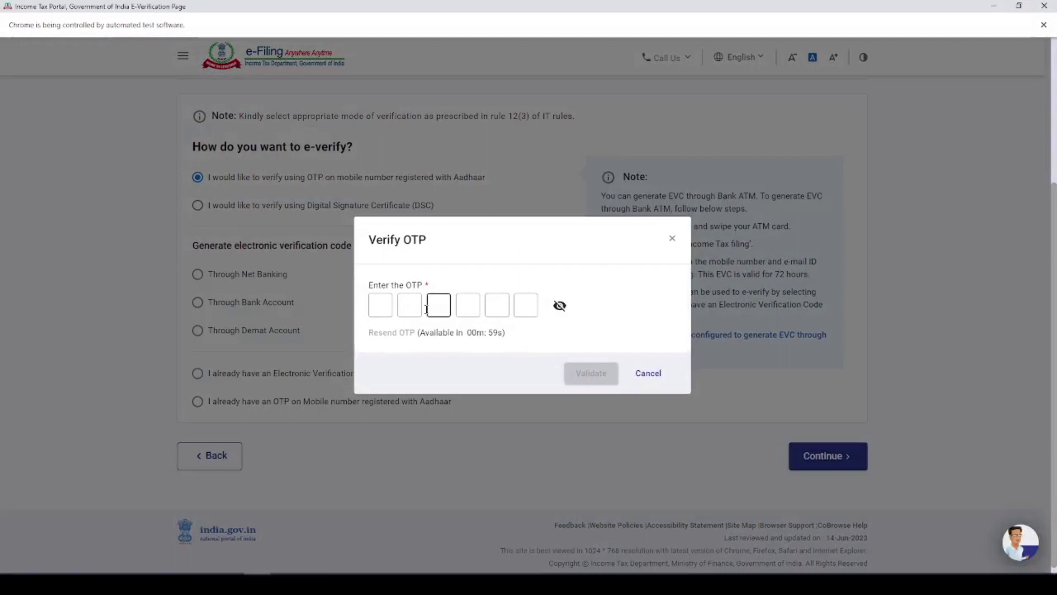
left_click(384, 310)
type("******")
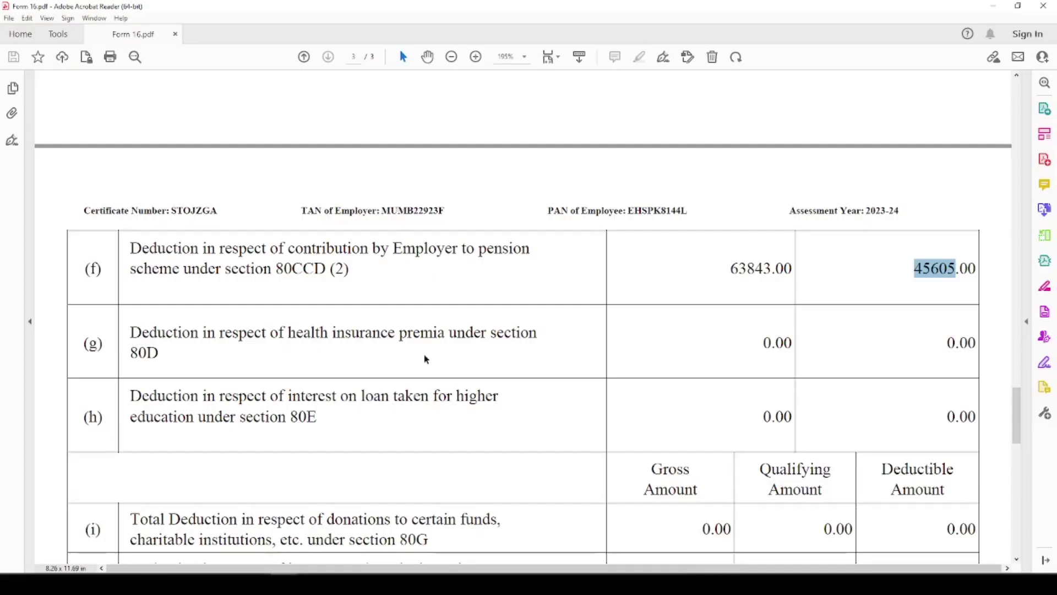
Look back through Form 16 in Acrobat Reader, examining the salary, Chapter VI-A deductions, total taxable income and tax on total income
scroll(590, 209, "up", 20)
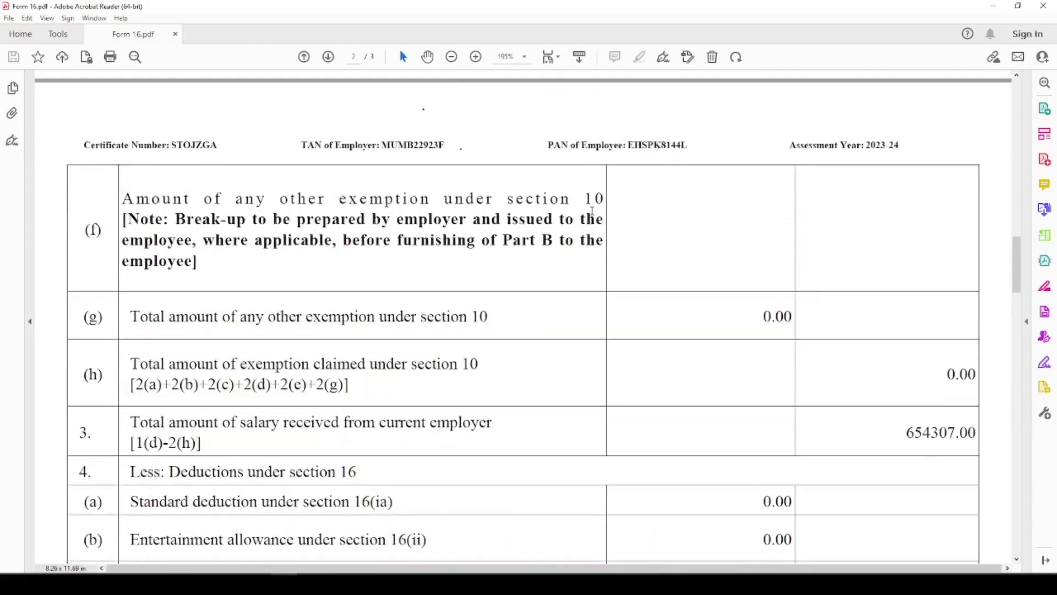
scroll(592, 212, "up", 8)
scroll(762, 298, "down", 20)
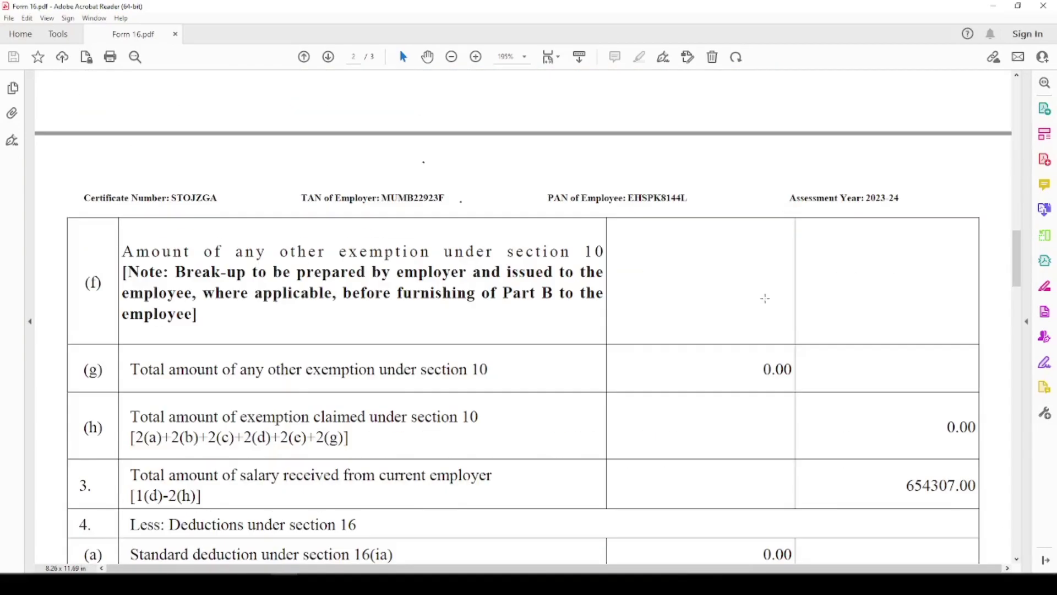
scroll(808, 359, "down", 20)
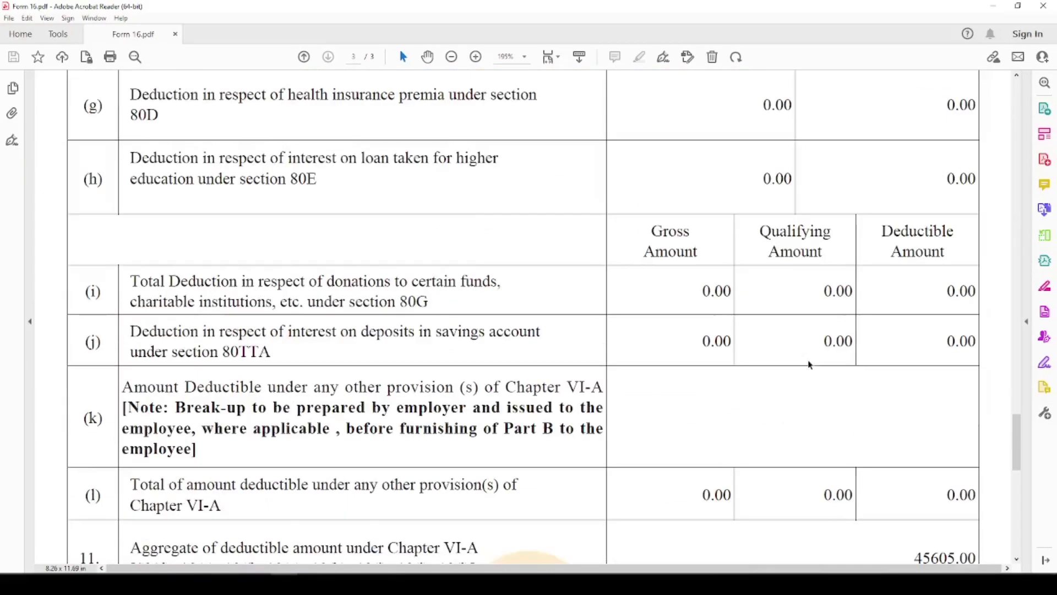
scroll(808, 360, "up", 10)
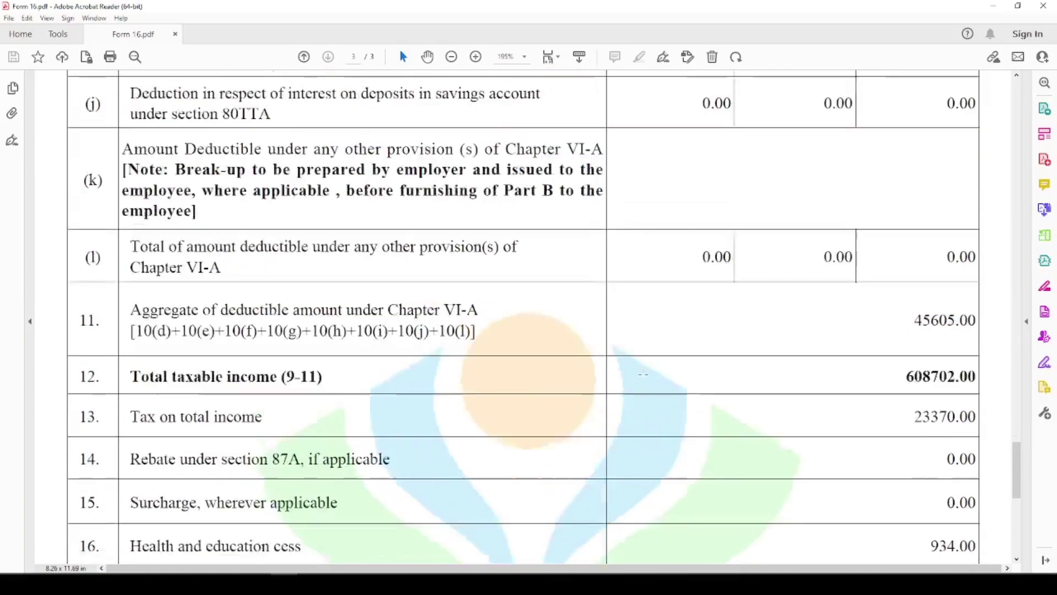
scroll(646, 378, "up", 10)
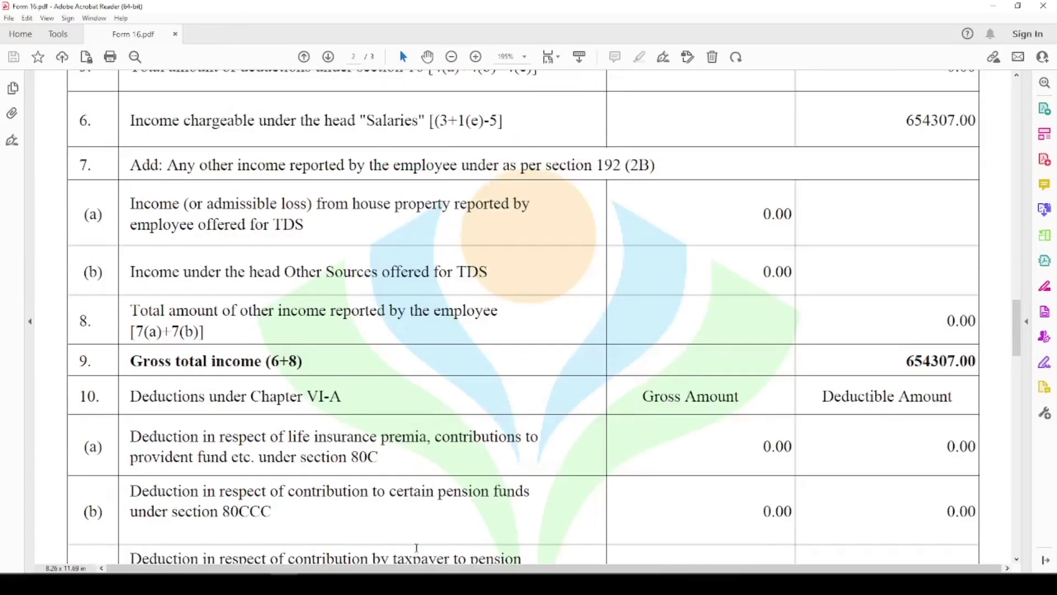